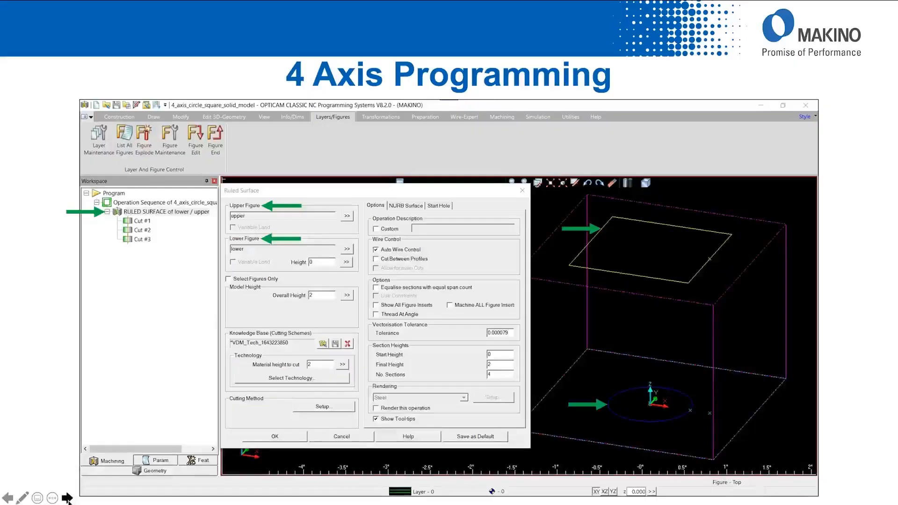
click(67, 497)
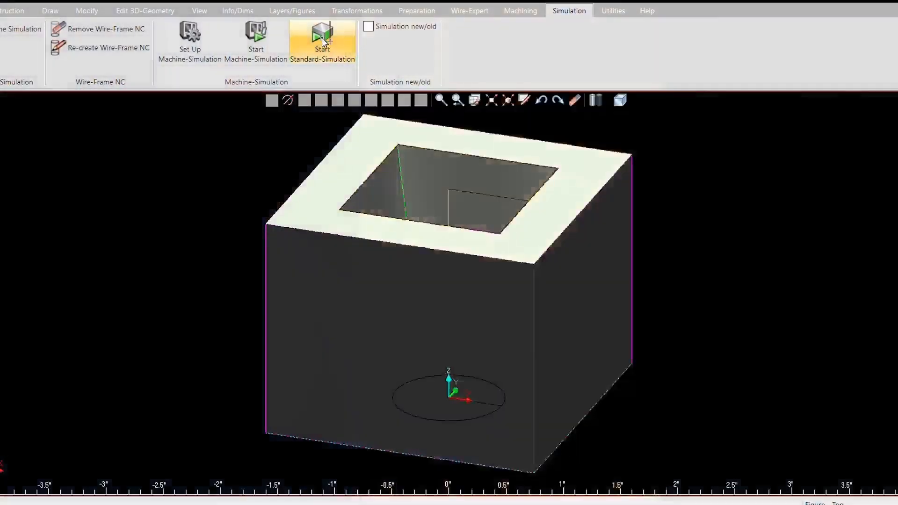
Play the standard simulation of the four-axis ruled surface cuts in the block and close the simulation
click(324, 37)
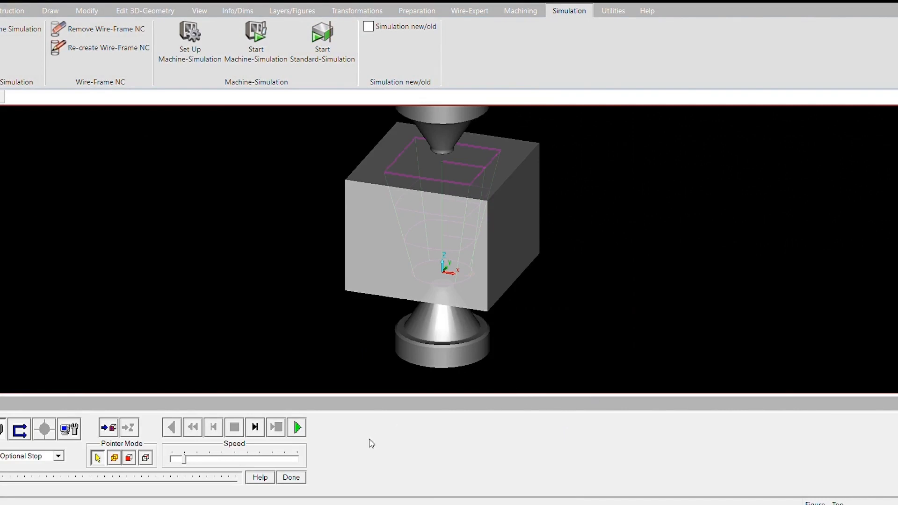
click(298, 427)
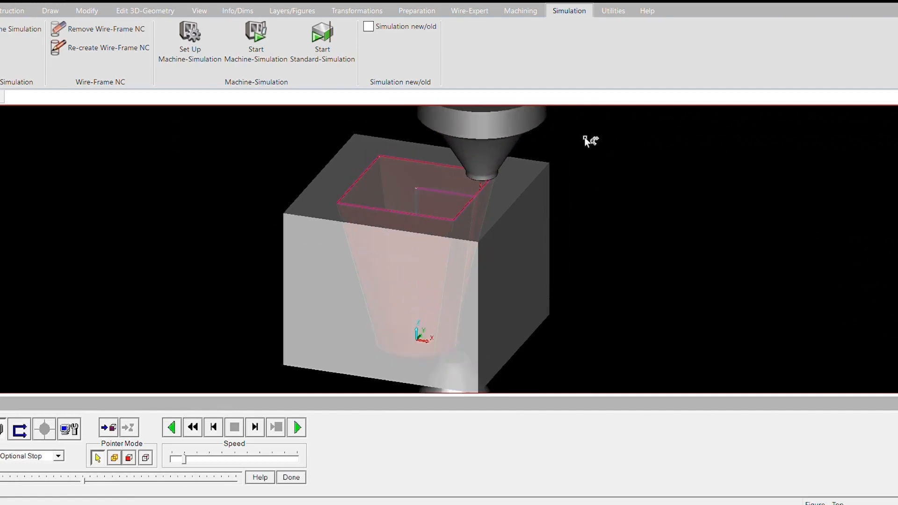
click(298, 427)
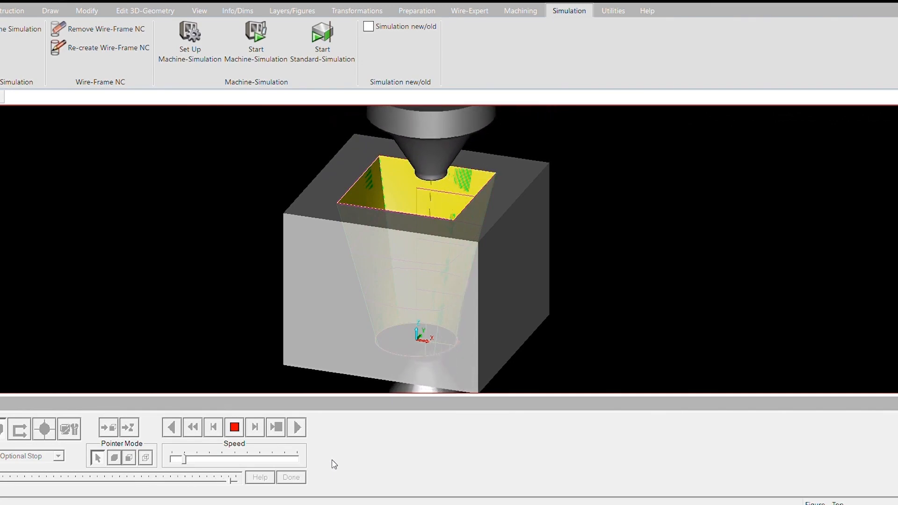
click(299, 479)
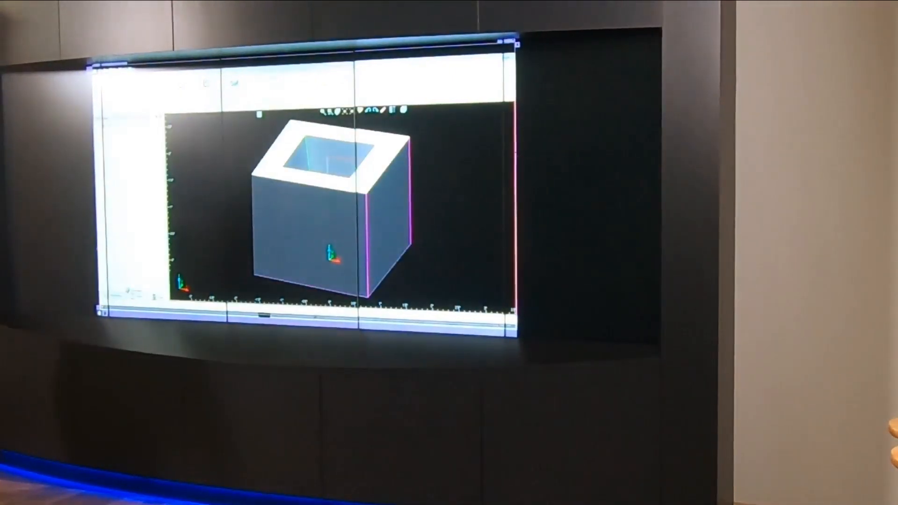
click(235, 86)
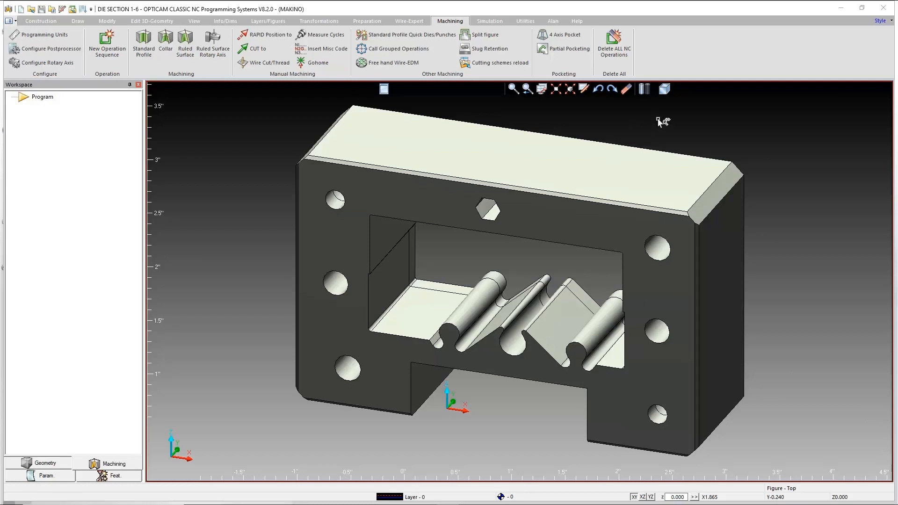
Rotate the die section so its large face with the bolt holes aligns with the XY plane, with that plane set as datum
click(664, 91)
click(683, 103)
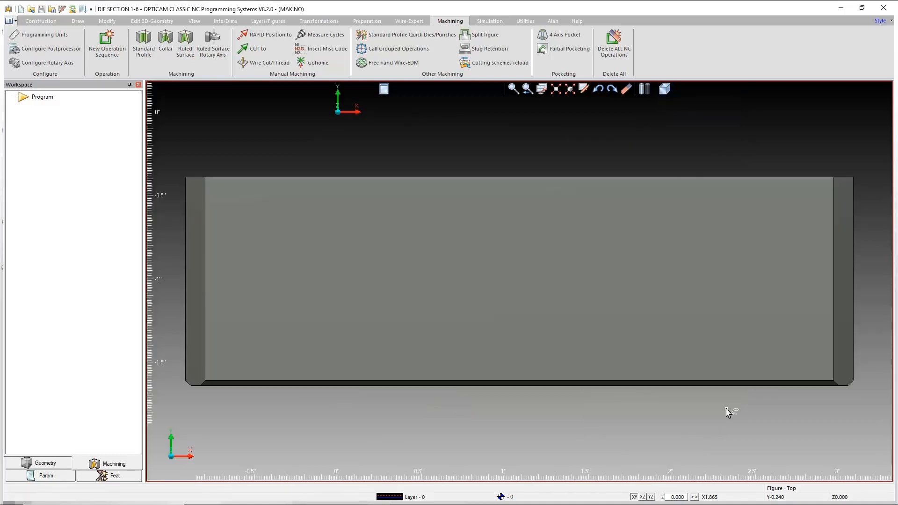
middle_drag(517, 285, 473, 230)
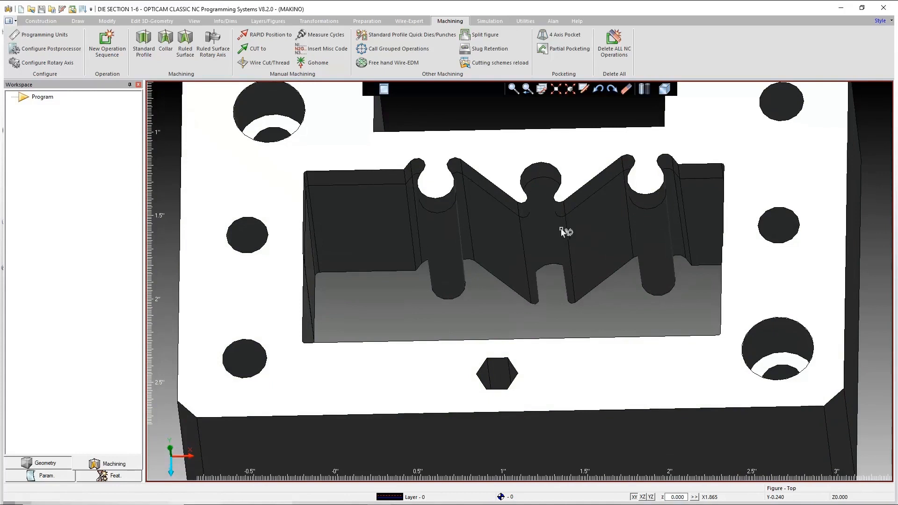
click(557, 88)
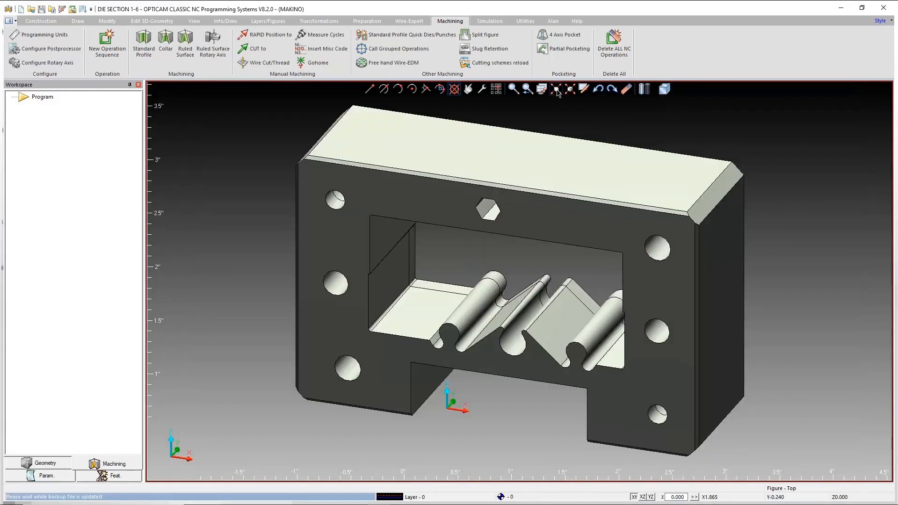
right_click(333, 244)
mouse_move(375, 275)
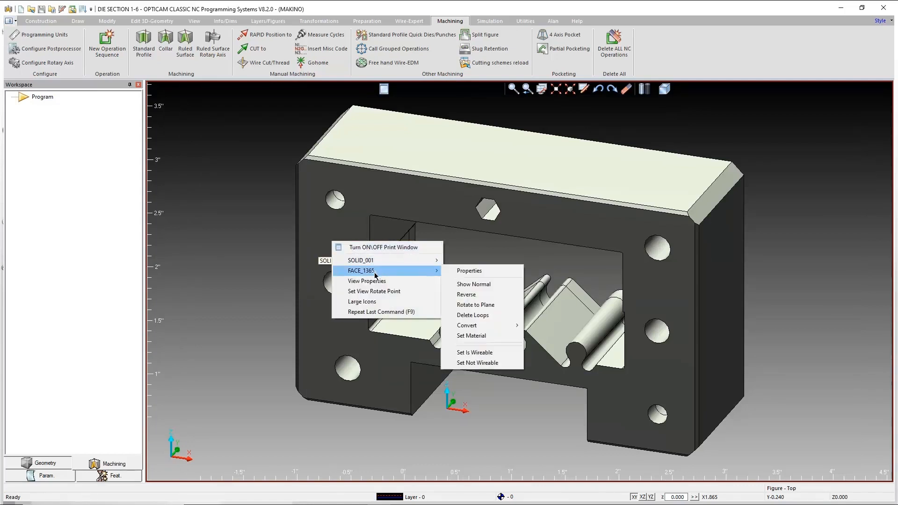
click(475, 305)
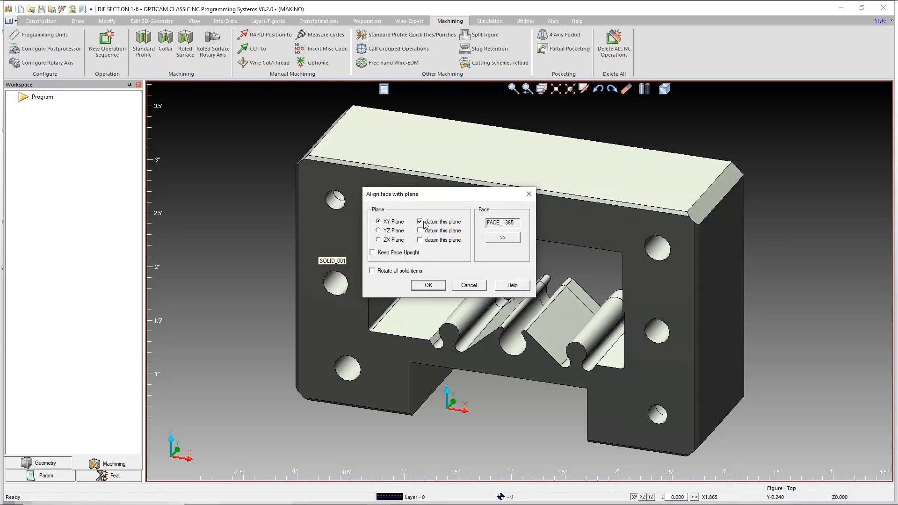
click(427, 285)
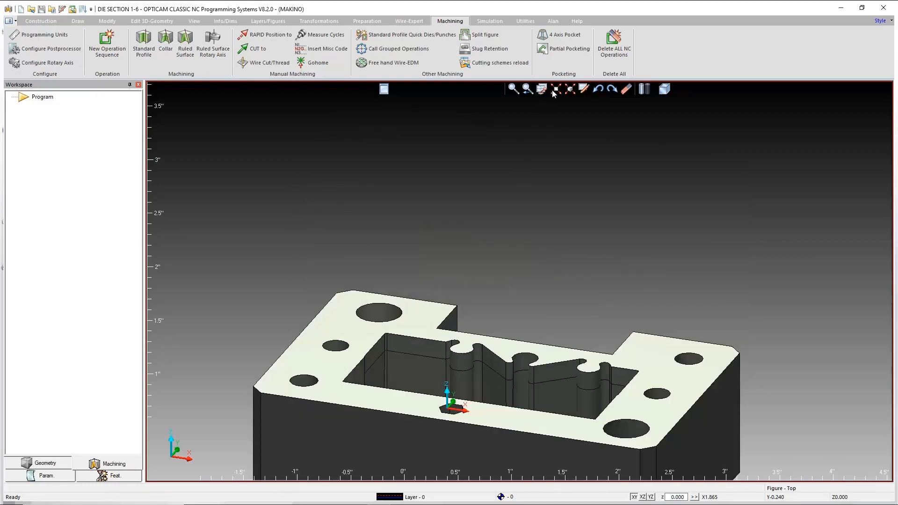
click(556, 89)
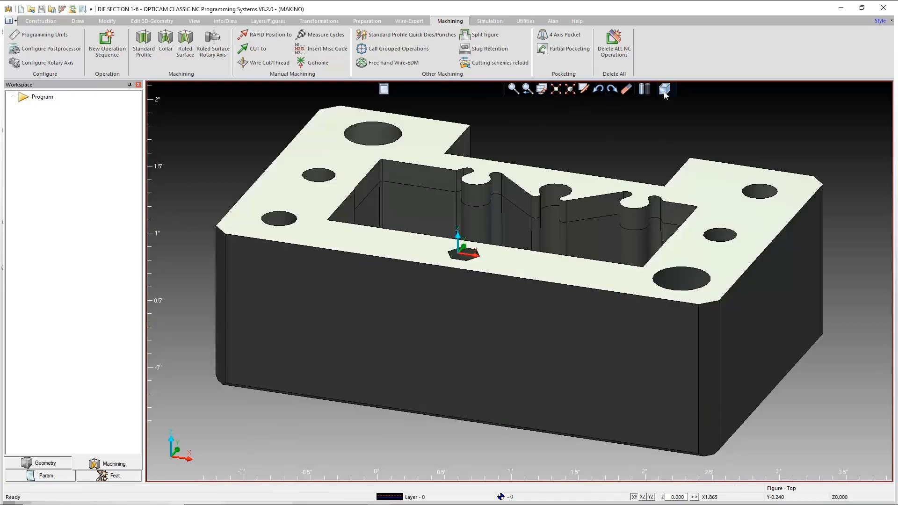
Run Automatic Feature Recognition on the die section for internal (die) features only, using a new operation for each body
click(663, 92)
click(684, 102)
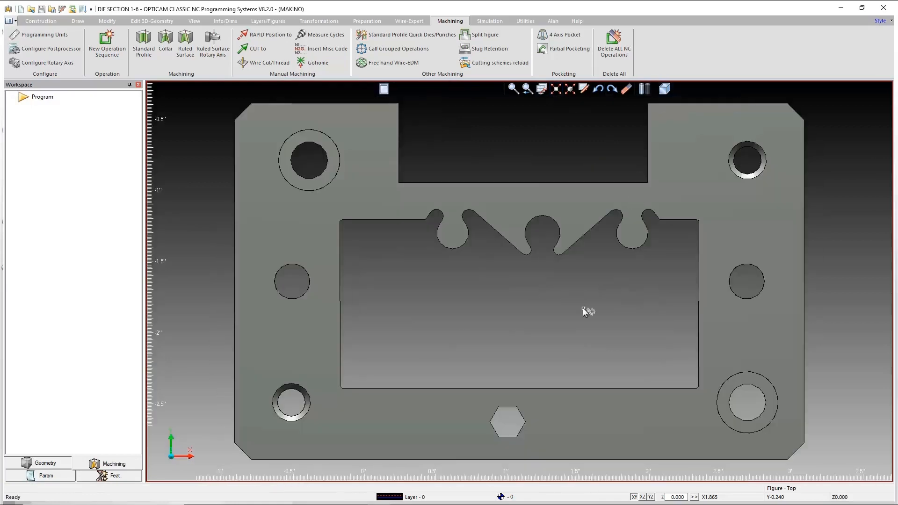
middle_drag(551, 328, 551, 268)
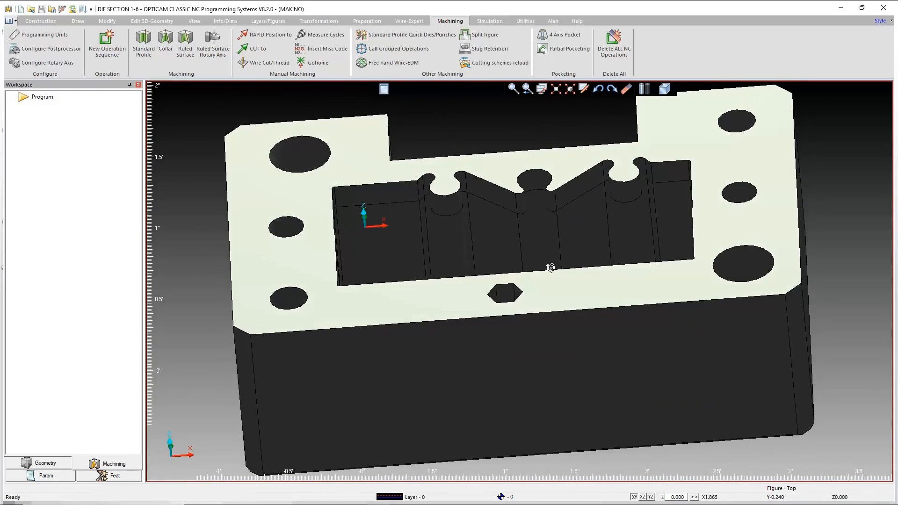
click(555, 90)
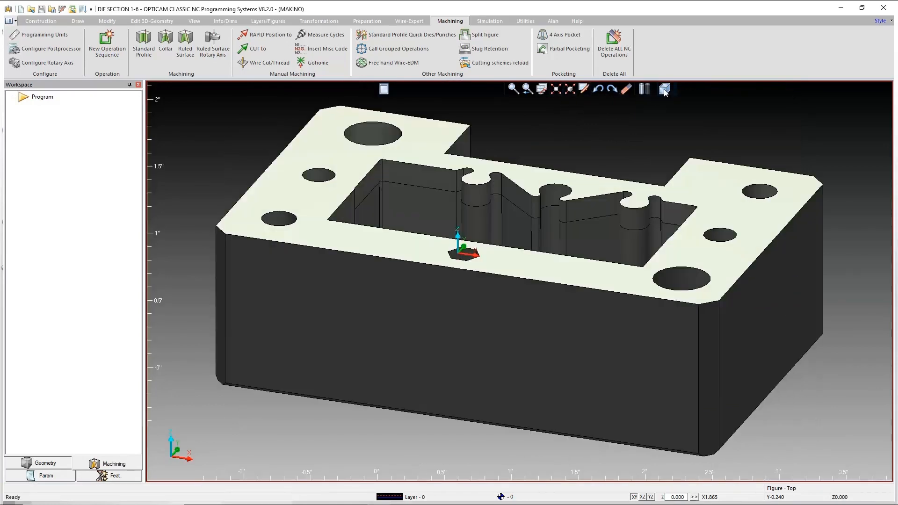
click(664, 90)
click(683, 104)
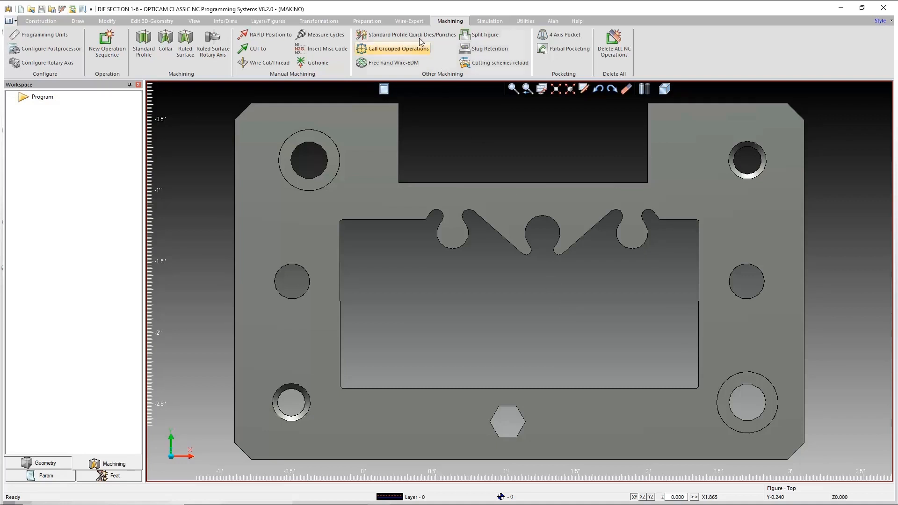
click(409, 22)
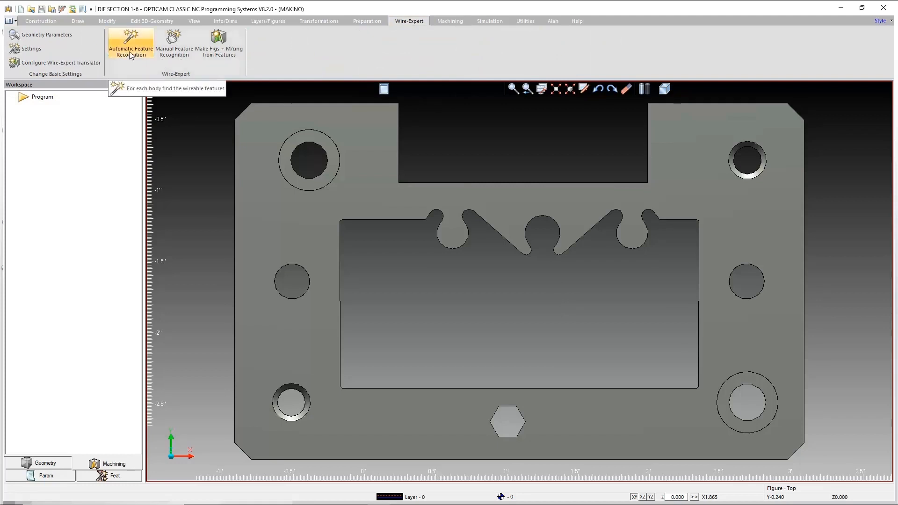
click(130, 55)
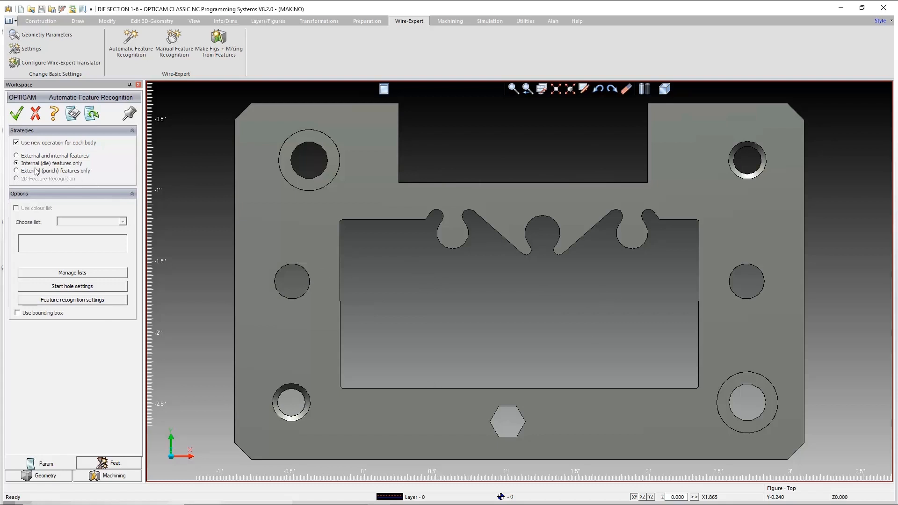
click(18, 117)
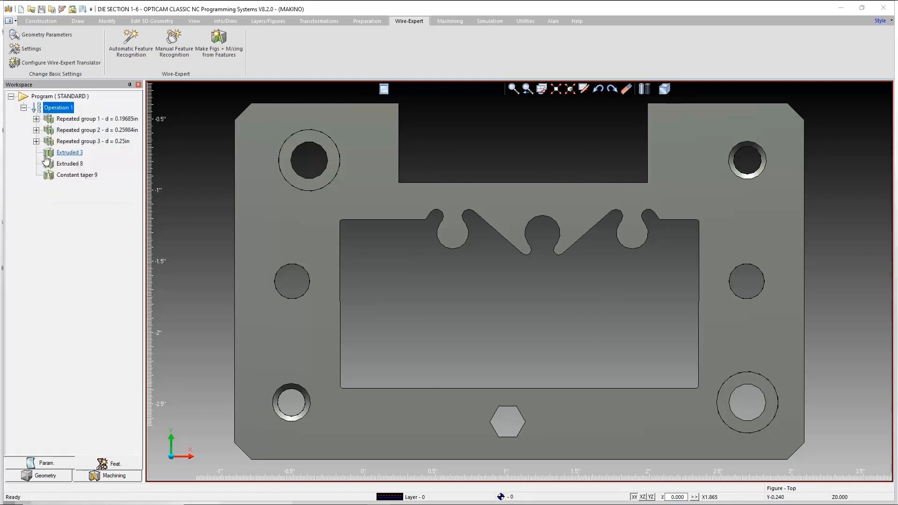
Examine the recognised wireable faces in the die section and the two holes belonging to Repeated group 1
scroll(397, 303, down, 1)
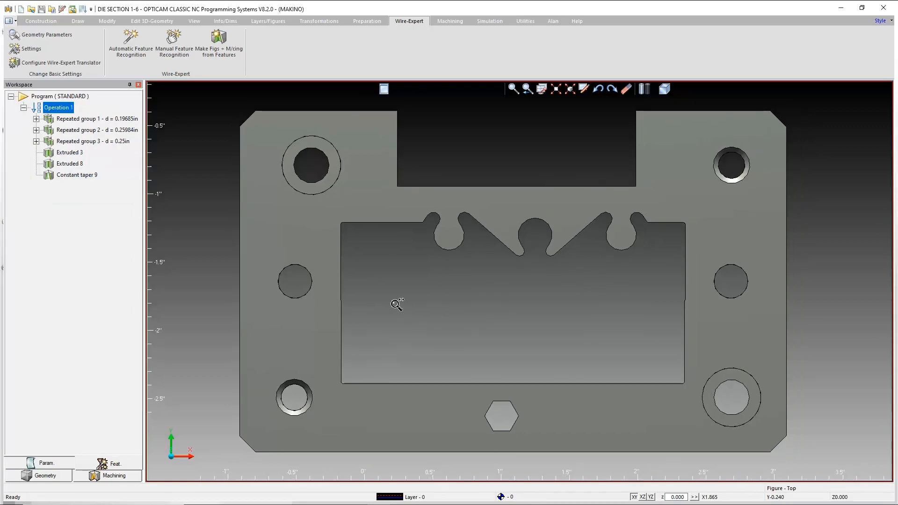
mouse_move(492, 331)
middle_down()
mouse_move(490, 311)
mouse_move(472, 321)
mouse_move(501, 315)
mouse_move(487, 319)
middle_up()
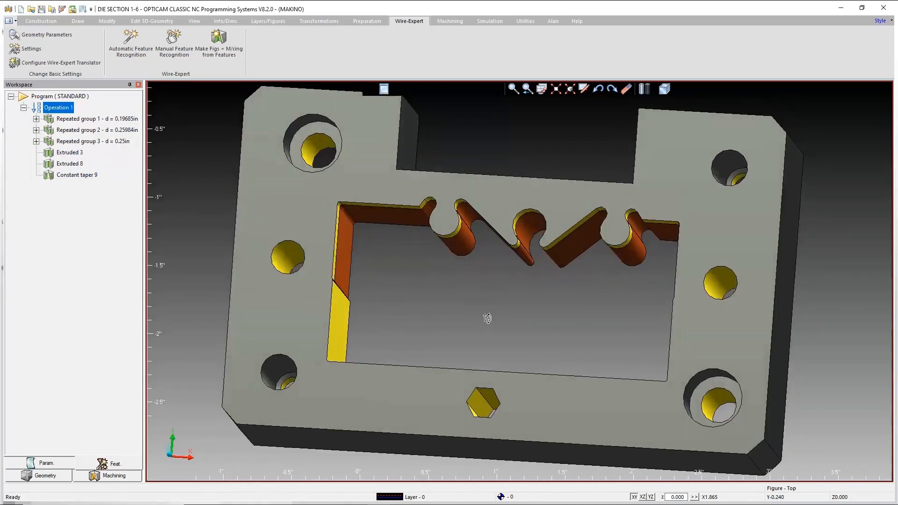
click(124, 120)
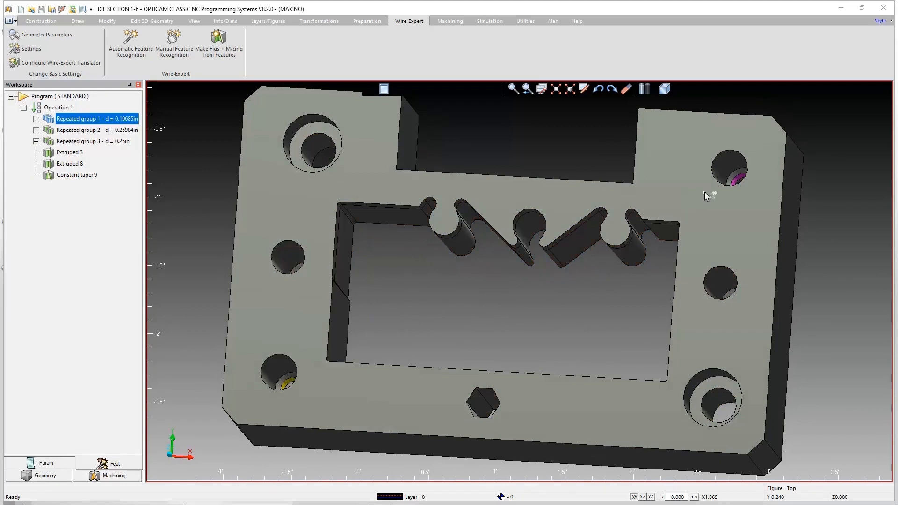
scroll(714, 196, up, 2)
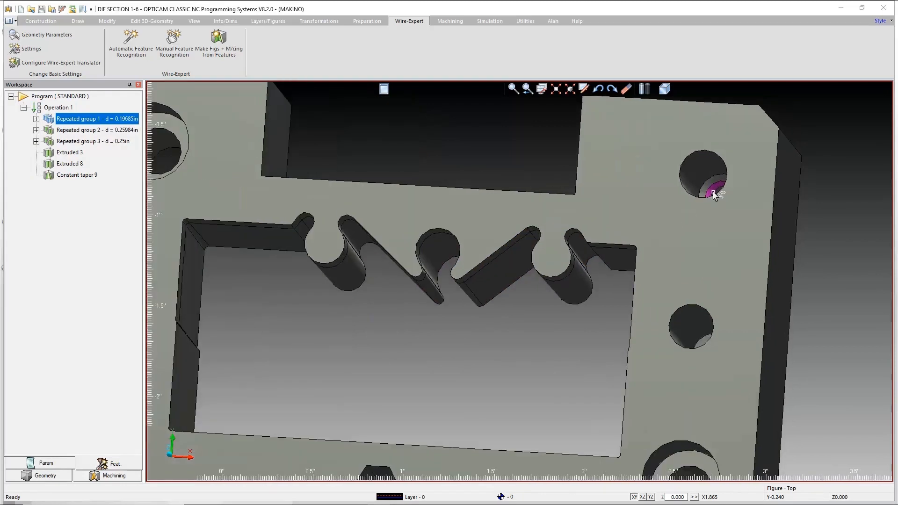
middle_drag(642, 240, 647, 241)
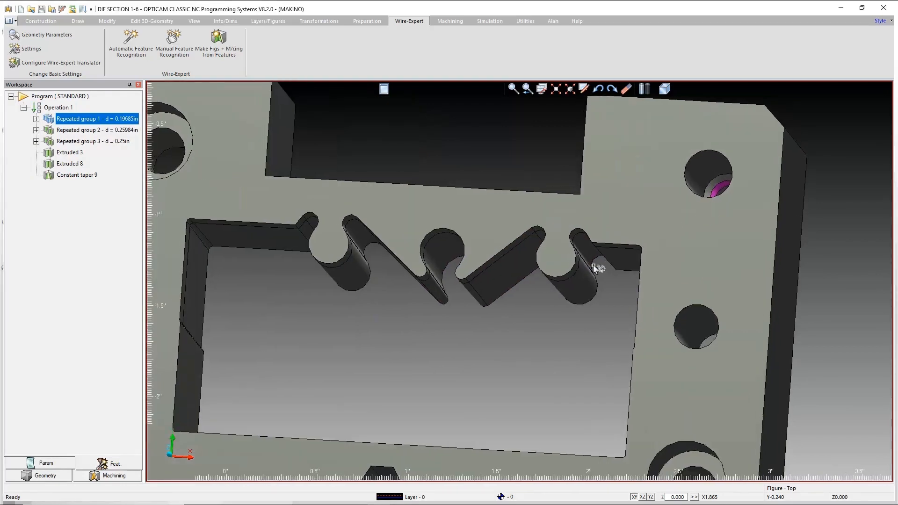
middle_drag(537, 284, 542, 286)
scroll(500, 329, down, 3)
scroll(334, 381, up, 2)
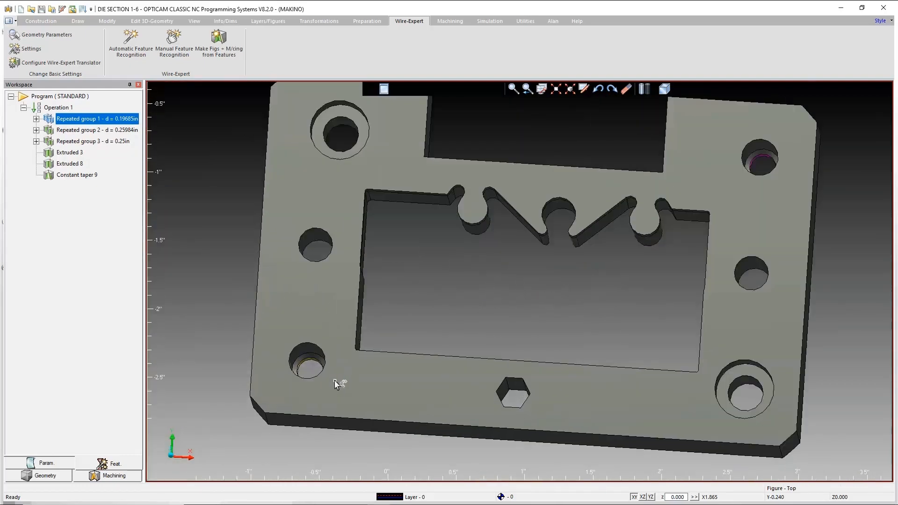
middle_drag(532, 312, 531, 315)
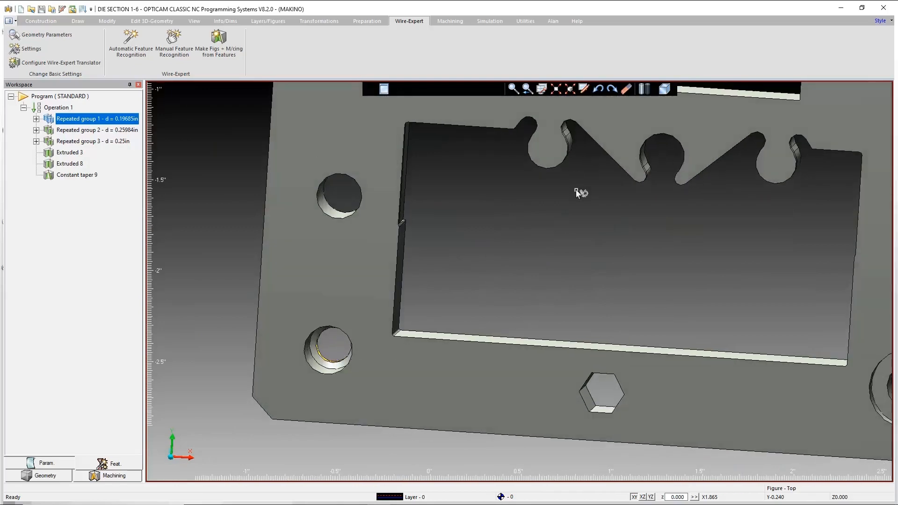
Delete the hole features Repeated group 2 and Repeated group 3 from Operation 1
scroll(567, 193, down, 2)
click(134, 131)
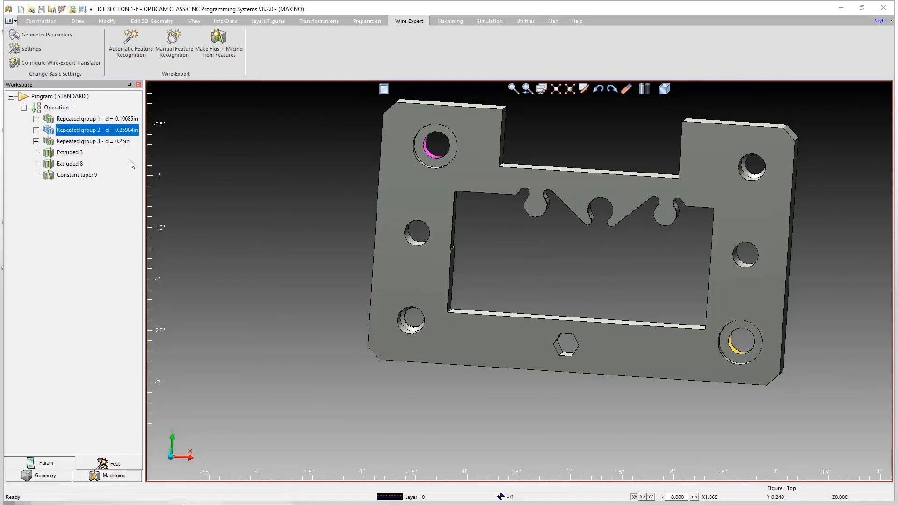
right_click(122, 132)
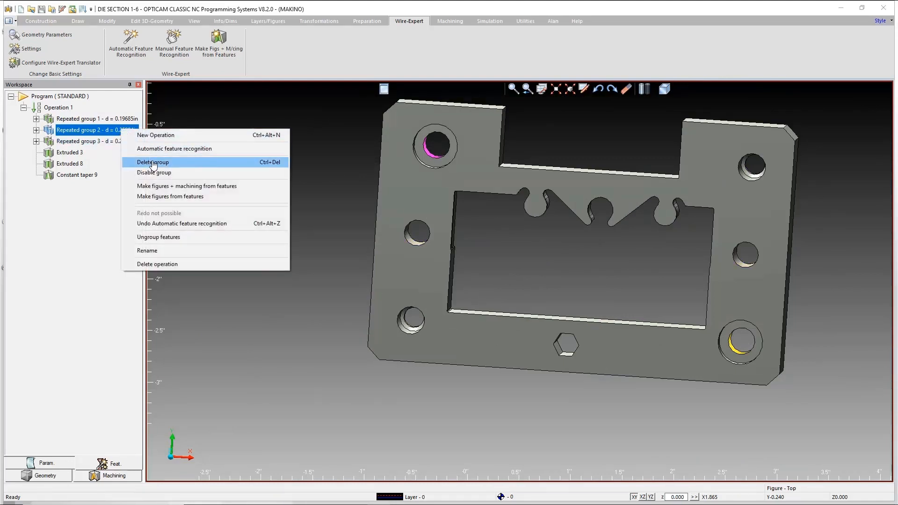
click(153, 163)
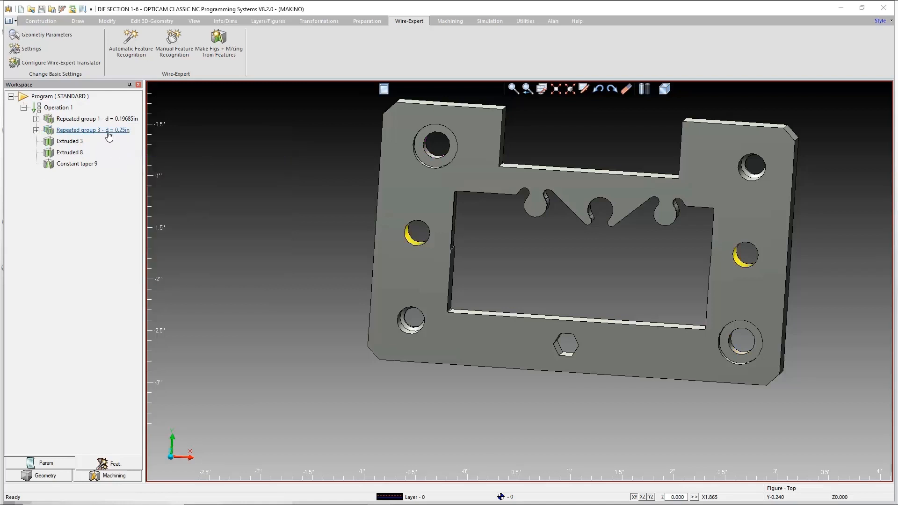
click(93, 130)
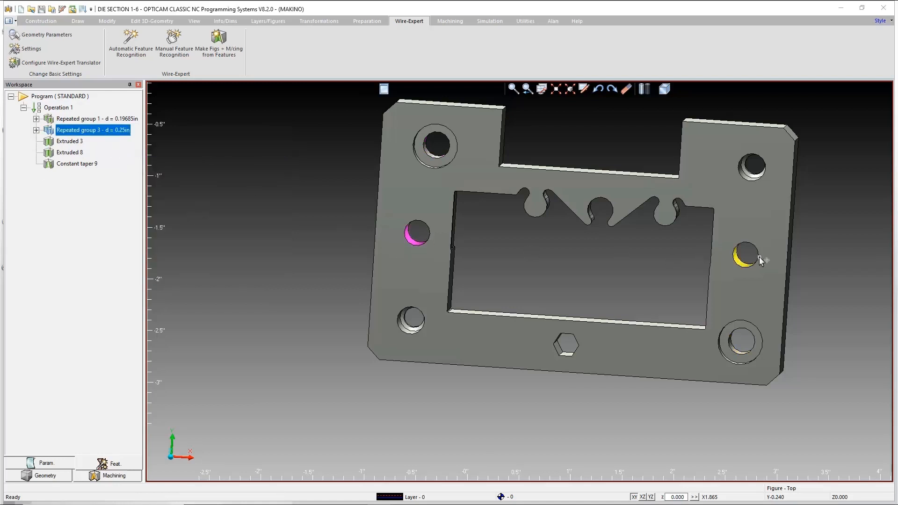
right_click(107, 131)
click(133, 164)
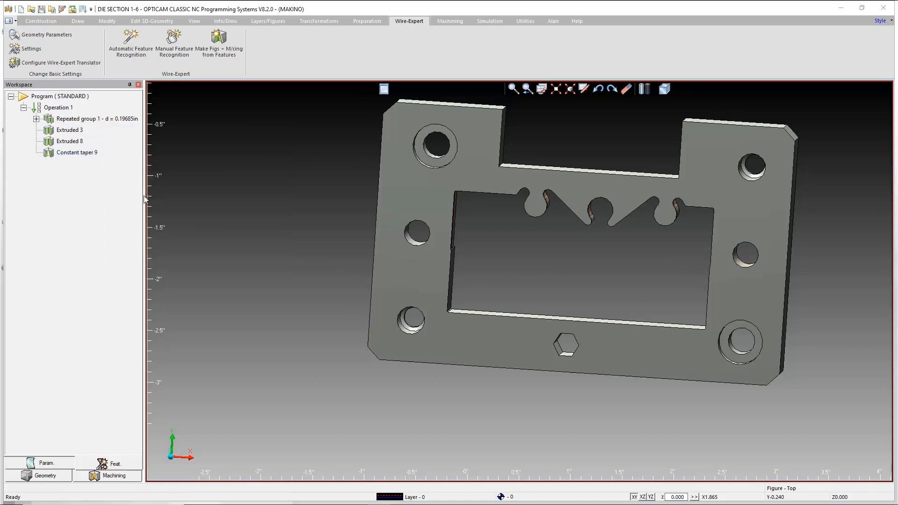
Inspect which faces the Extruded 3 and Extruded 8 features cover on the die section
click(64, 132)
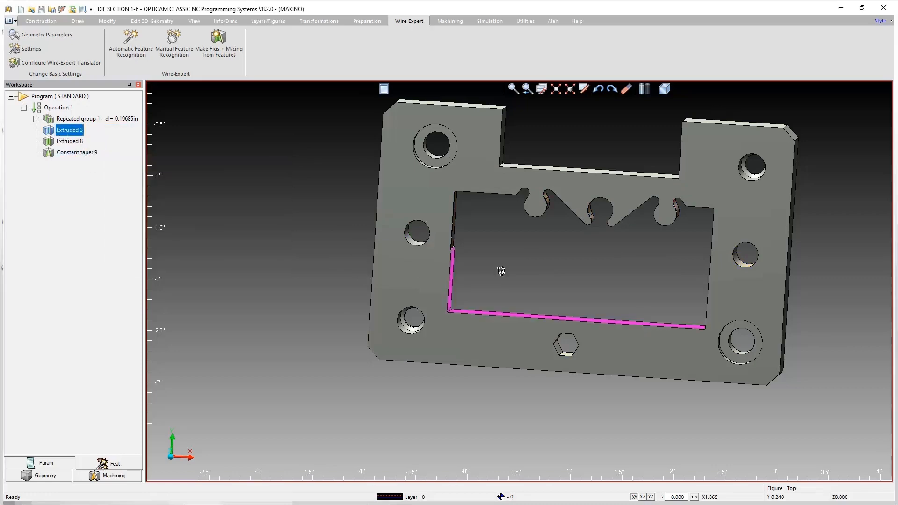
middle_drag(501, 269, 499, 247)
click(75, 141)
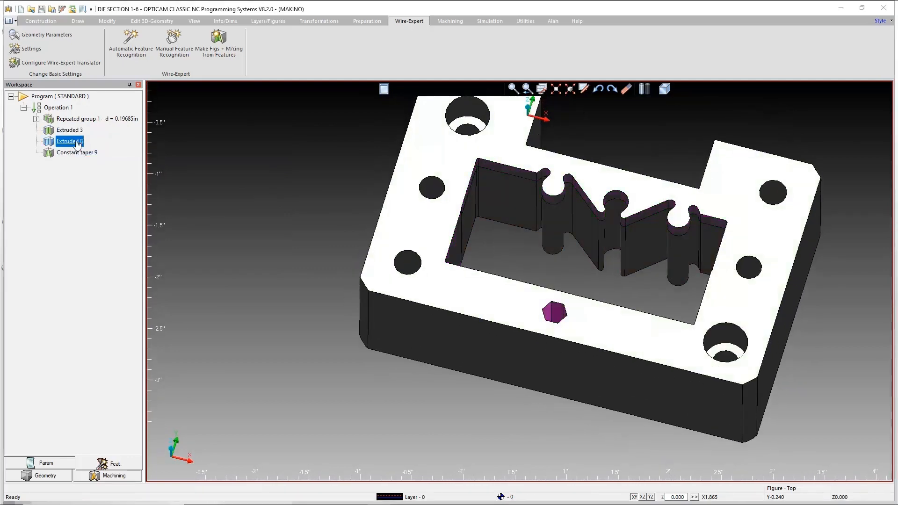
scroll(534, 333, up, 1)
mouse_move(534, 335)
middle_down()
mouse_move(552, 315)
mouse_move(554, 339)
mouse_move(543, 335)
middle_up()
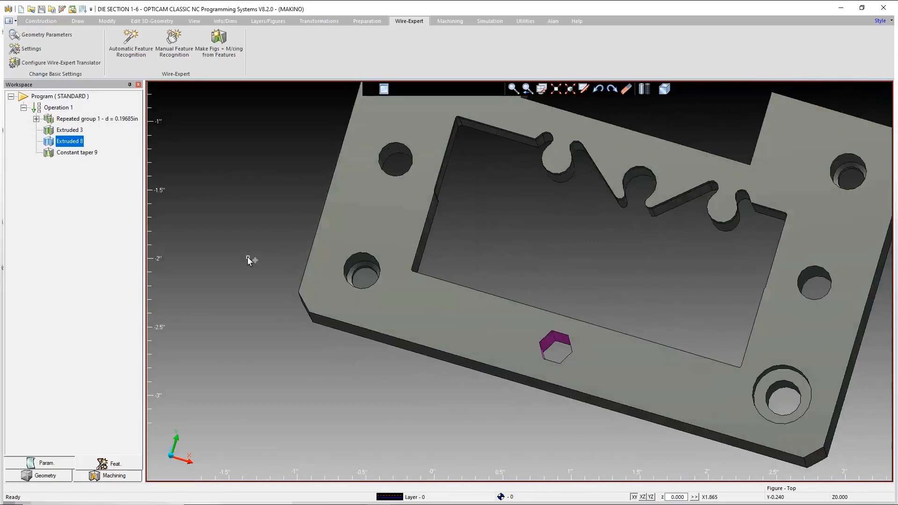
Inspect which tapered faces of the die opening the Constant taper 9 feature covers
click(85, 157)
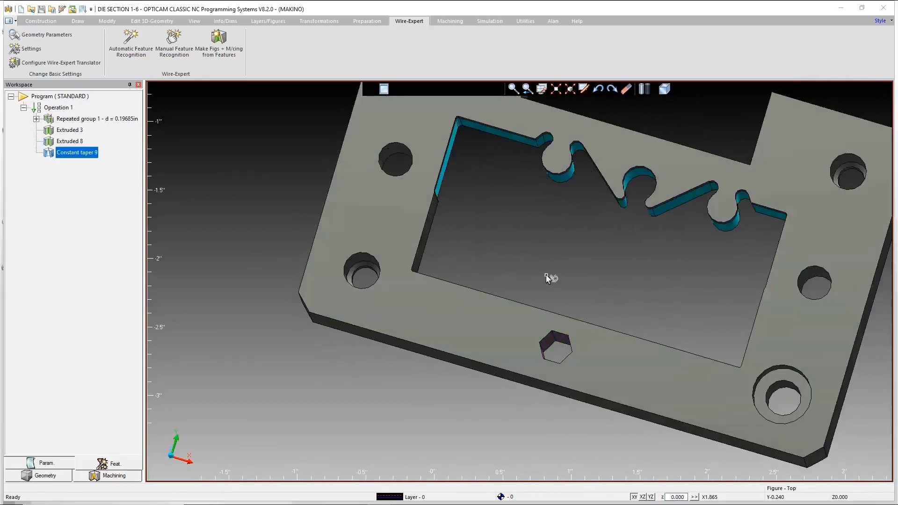
middle_drag(549, 276, 503, 196)
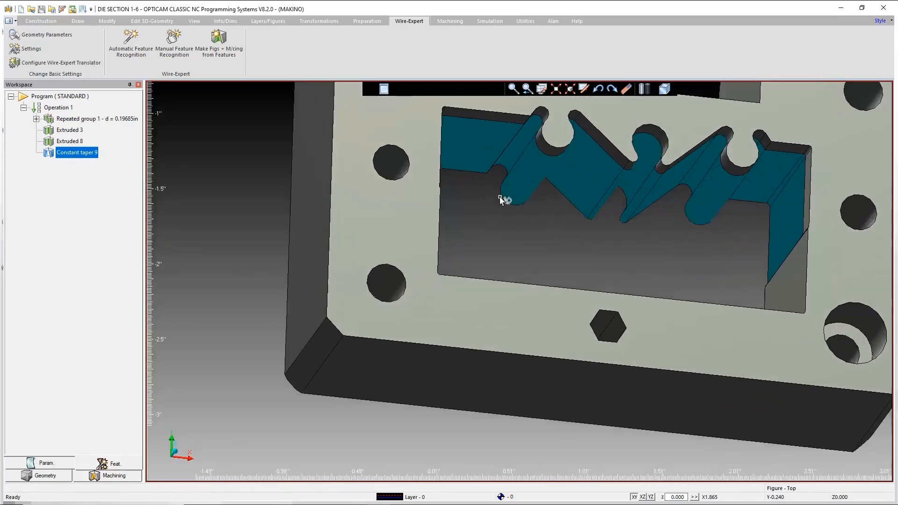
scroll(507, 201, up, 5)
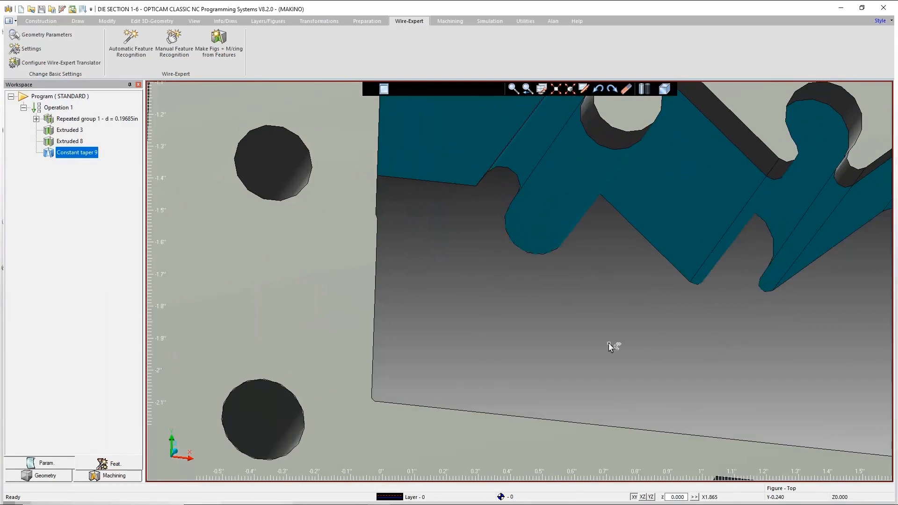
middle_drag(553, 345, 531, 339)
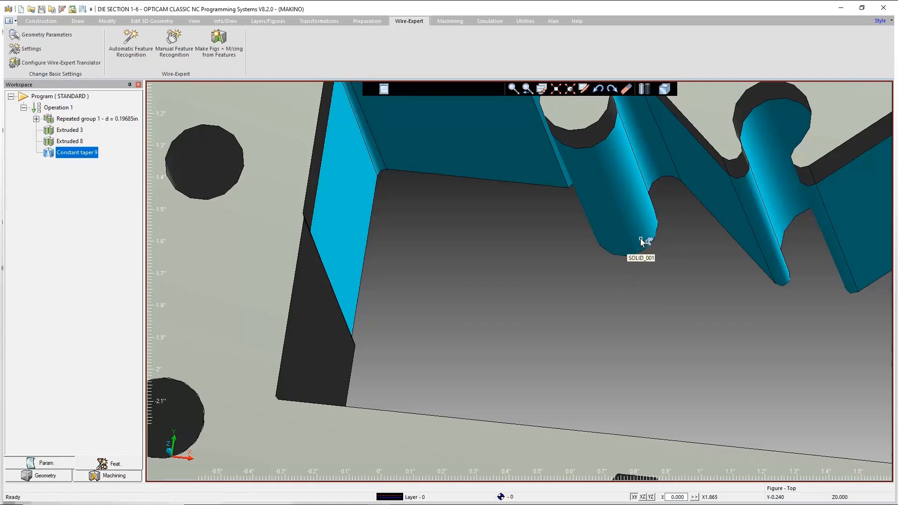
click(556, 89)
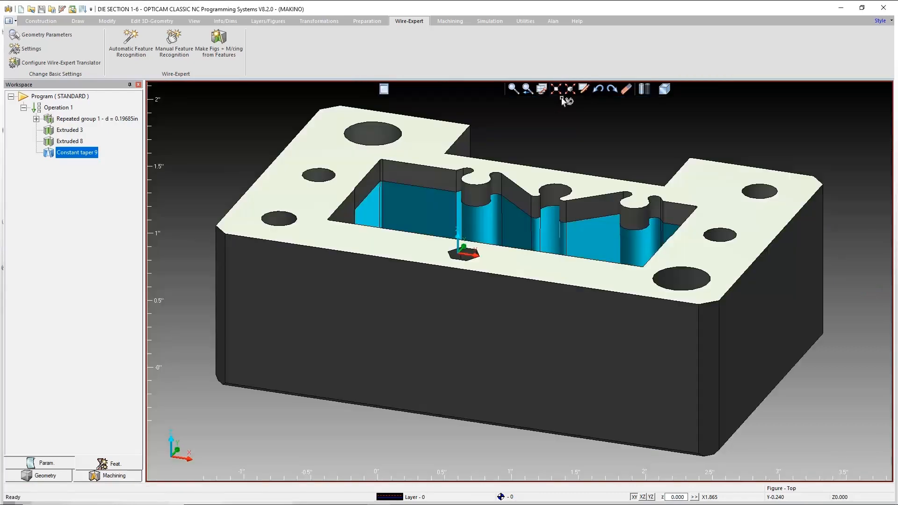
Create an open feature from the three faces of the die section's outer notch using manual face selection
drag(597, 289, 548, 280)
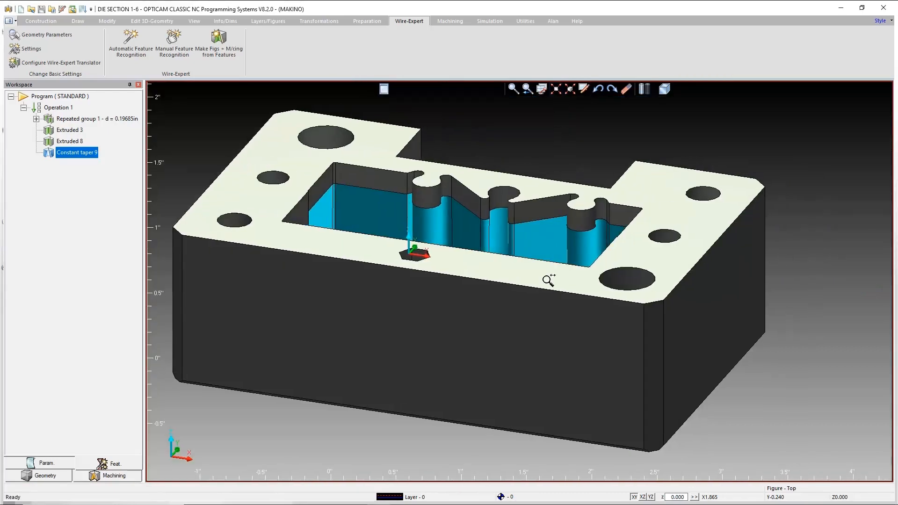
middle_drag(544, 353, 391, 333)
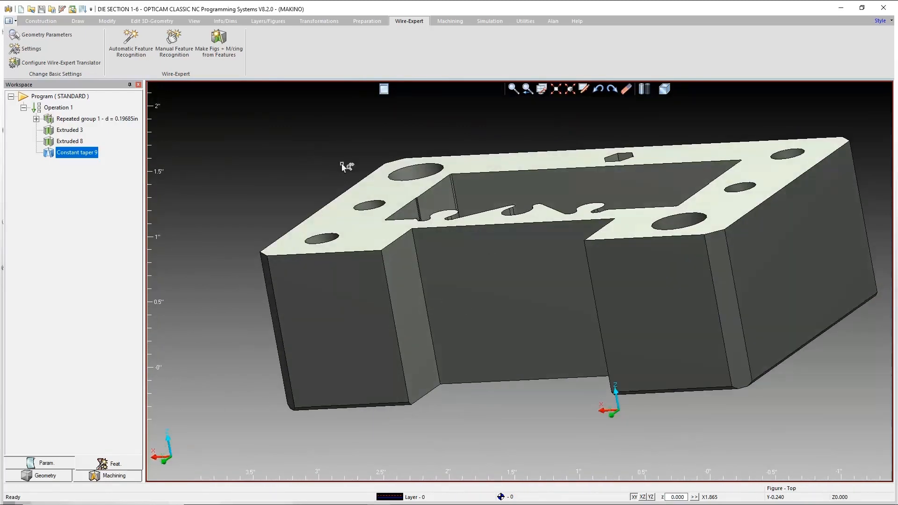
click(178, 53)
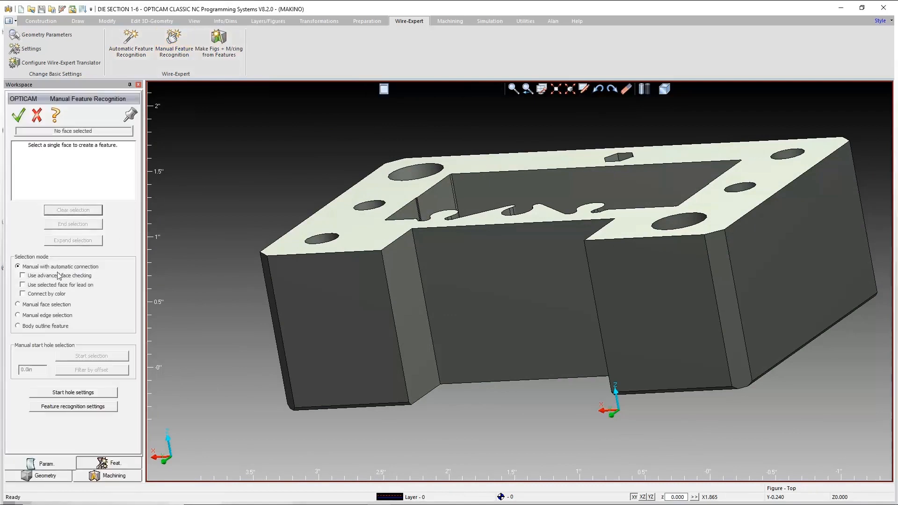
click(33, 304)
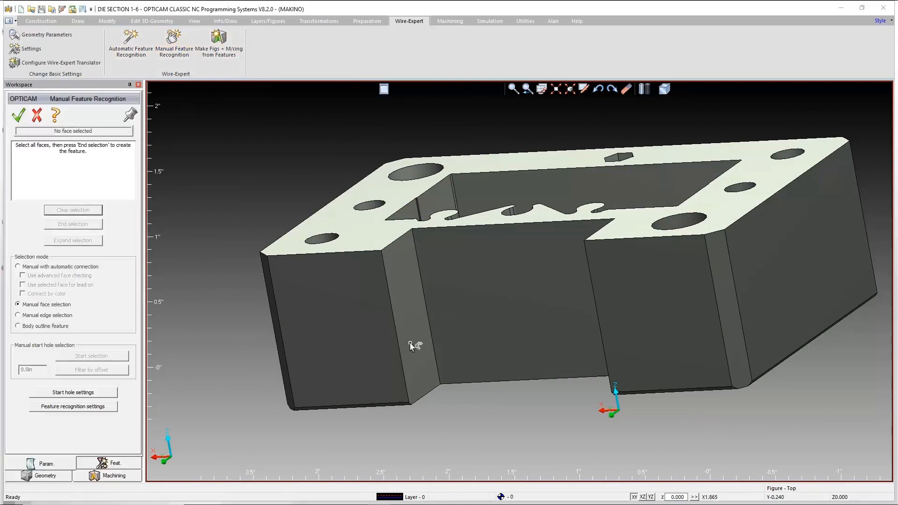
click(411, 355)
click(497, 350)
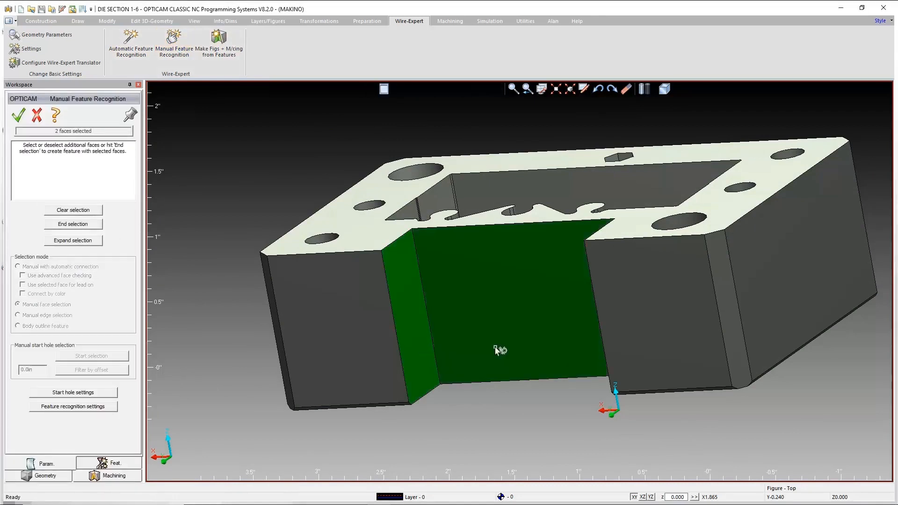
middle_drag(509, 410, 582, 406)
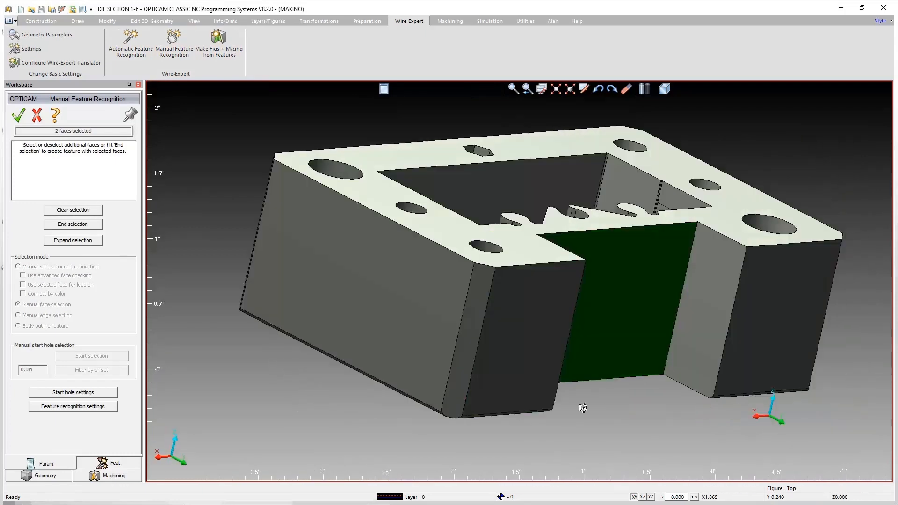
click(680, 353)
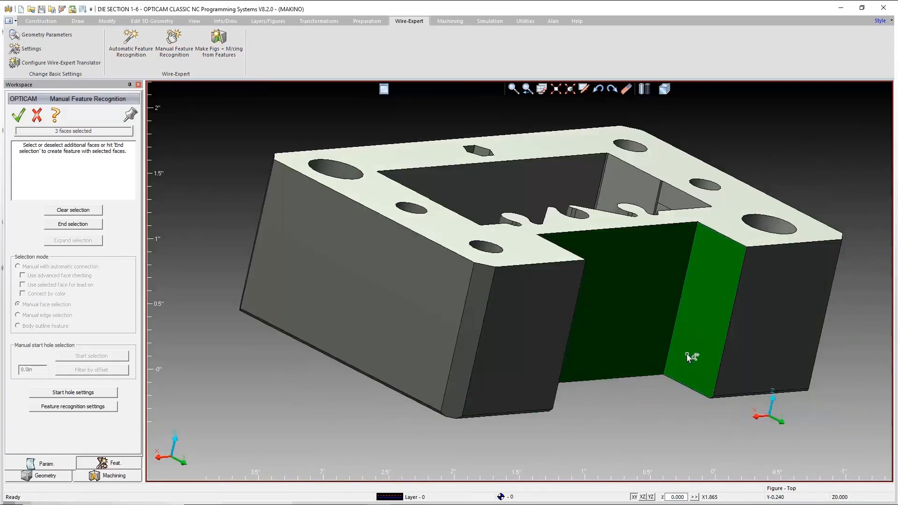
click(92, 225)
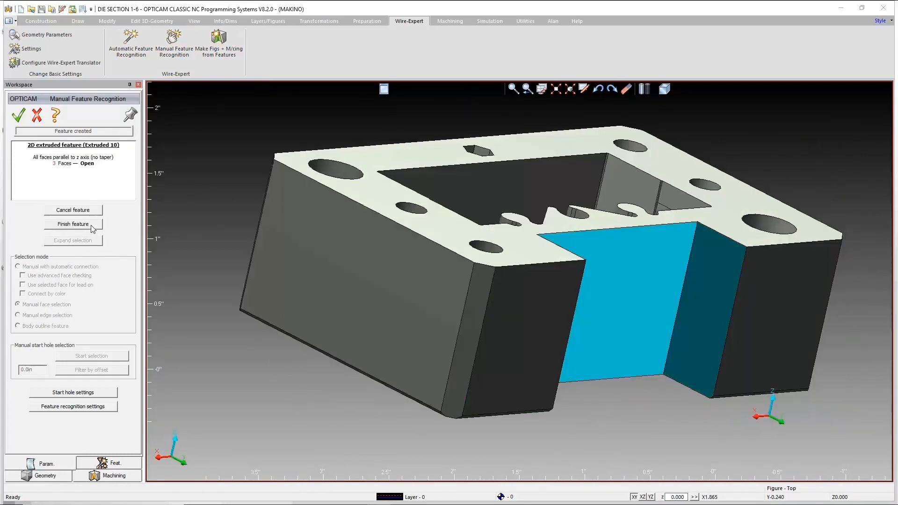
click(18, 114)
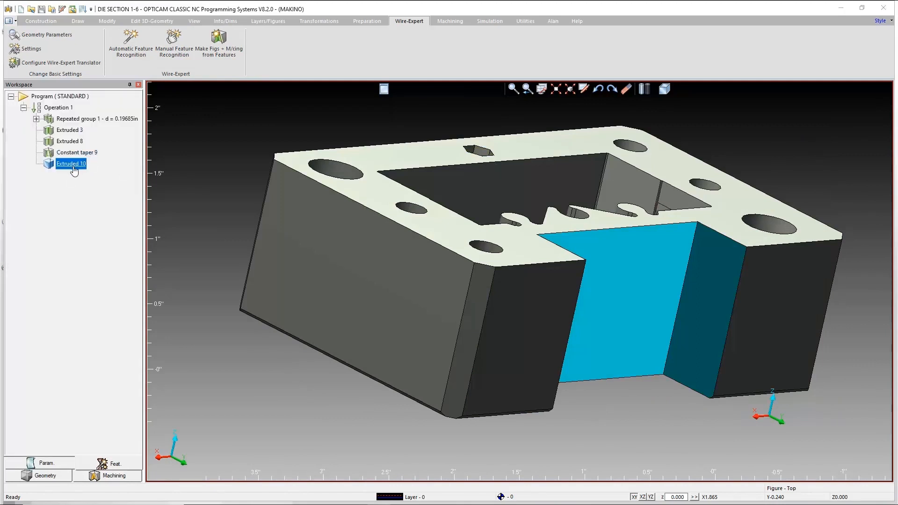
Set the XY view and generate figures and machining from the features, with tapered features processed as 4 axis
click(556, 90)
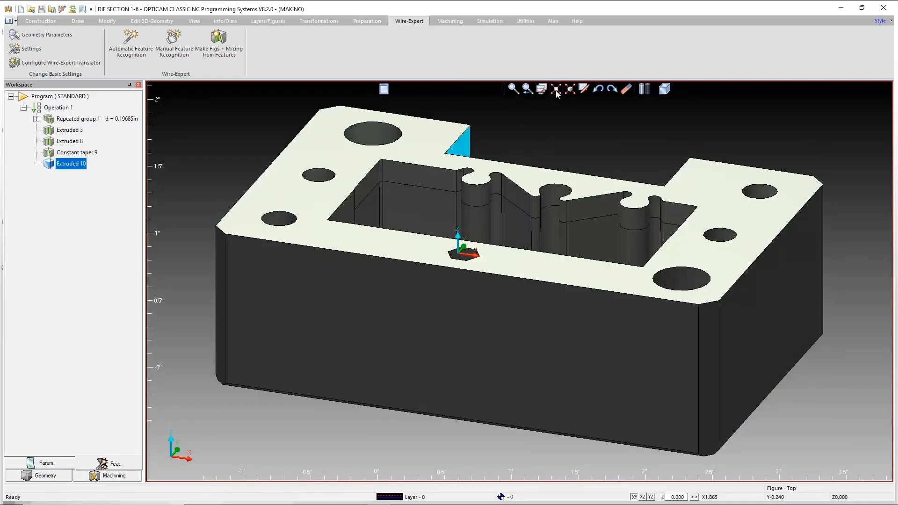
click(666, 90)
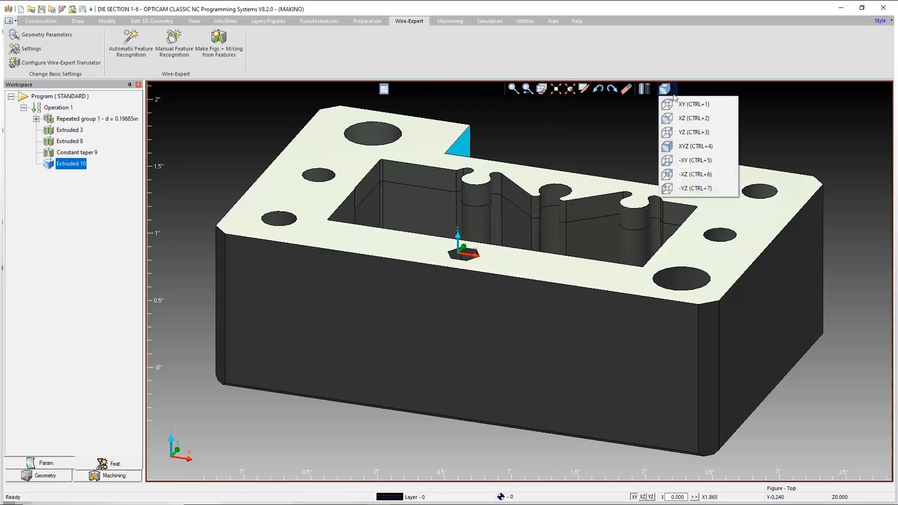
click(687, 104)
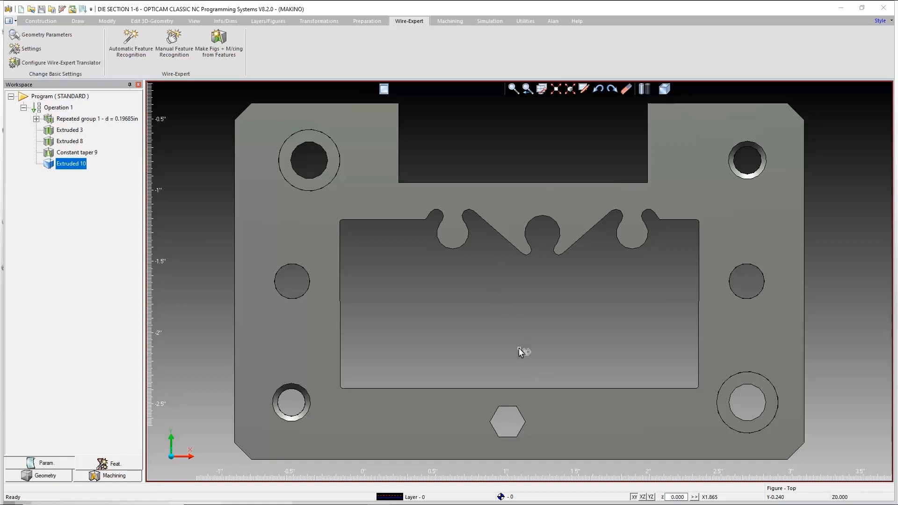
click(218, 52)
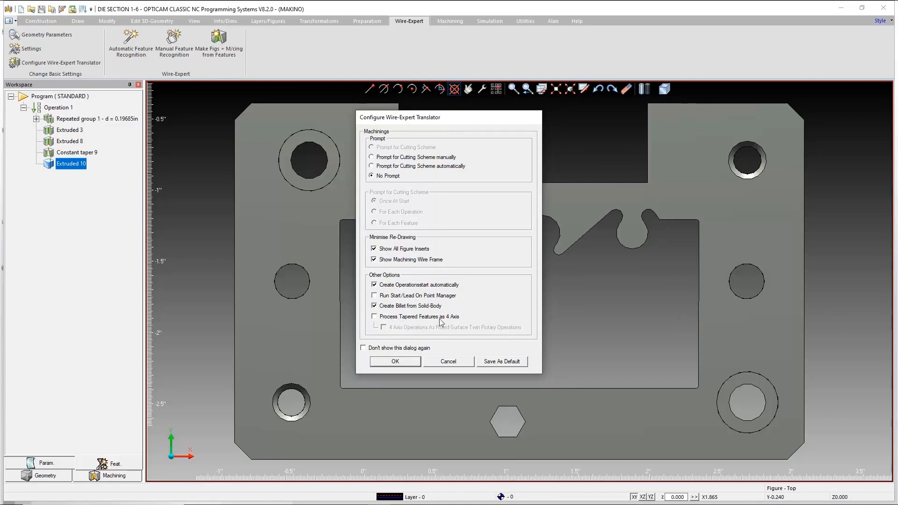
click(374, 317)
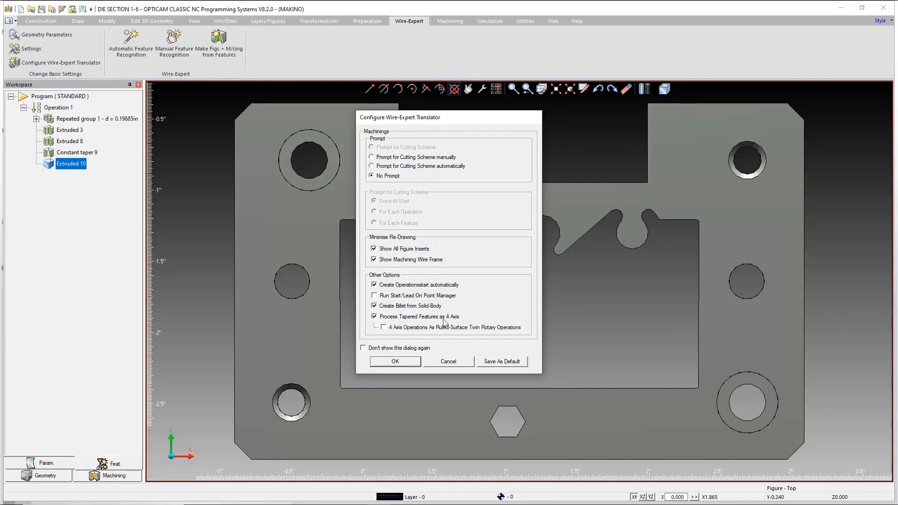
click(395, 361)
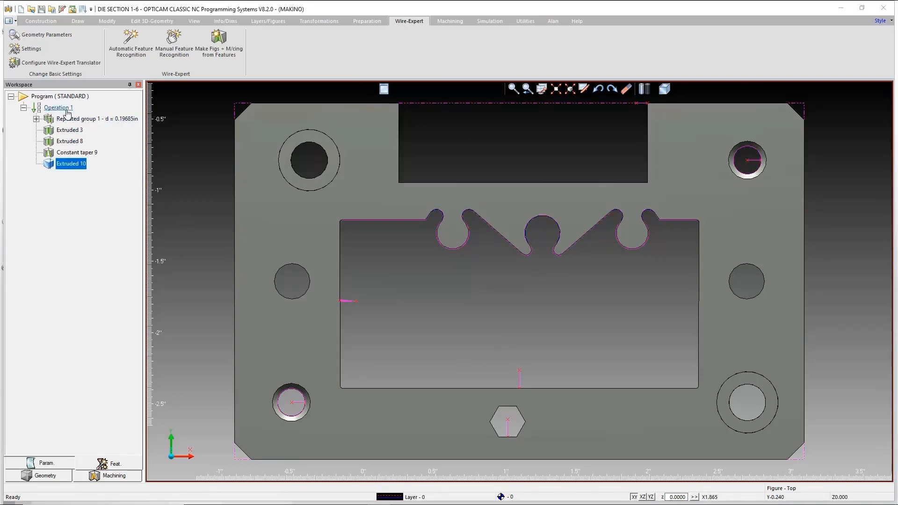
Set the part number to 123 and the description to Die Block in the DIESECTI operation sequence's workpiece settings
click(125, 476)
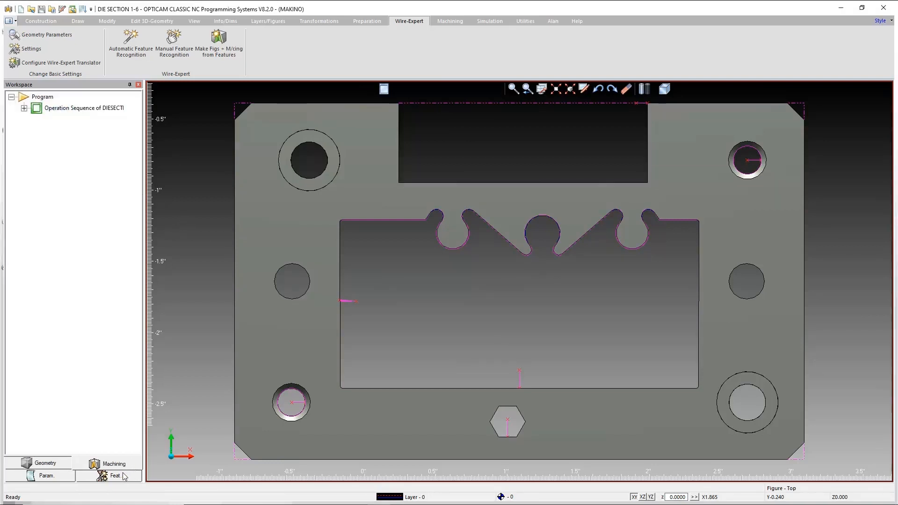
click(24, 108)
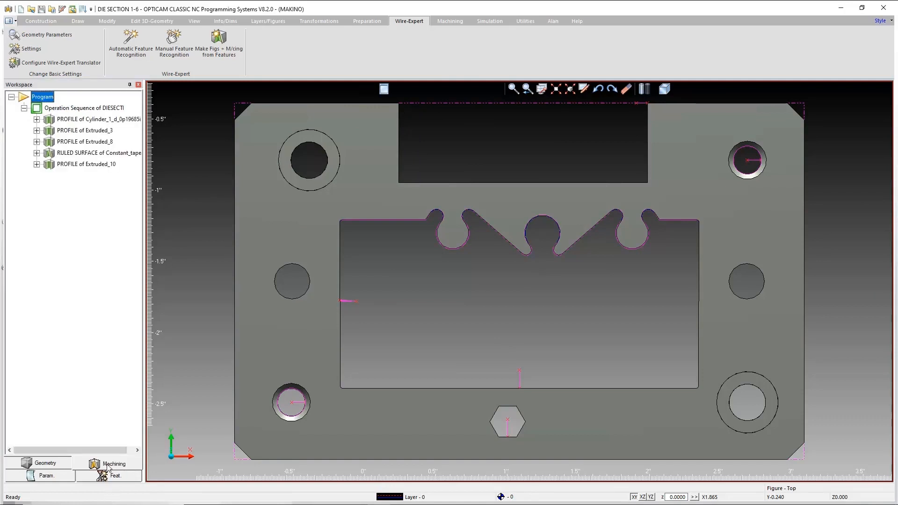
double_click(96, 110)
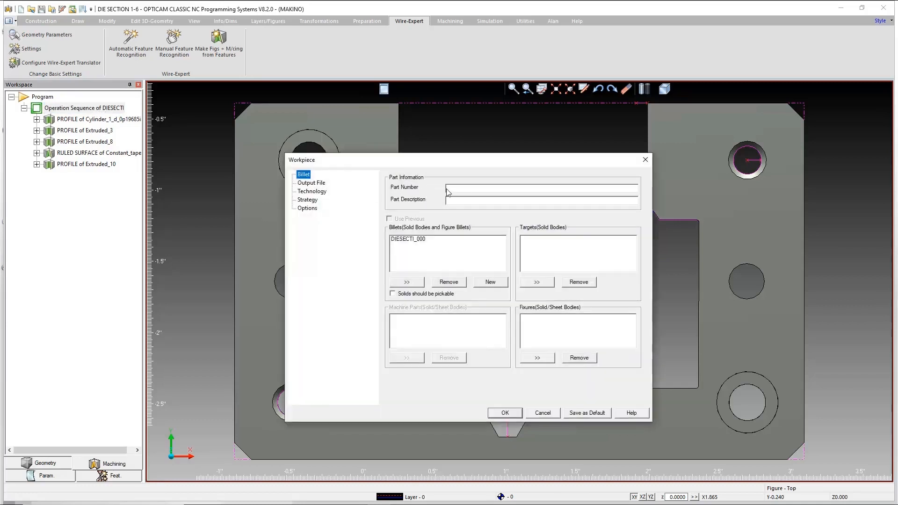
click(450, 188)
text(Die Blcok)
key(BackSpace)
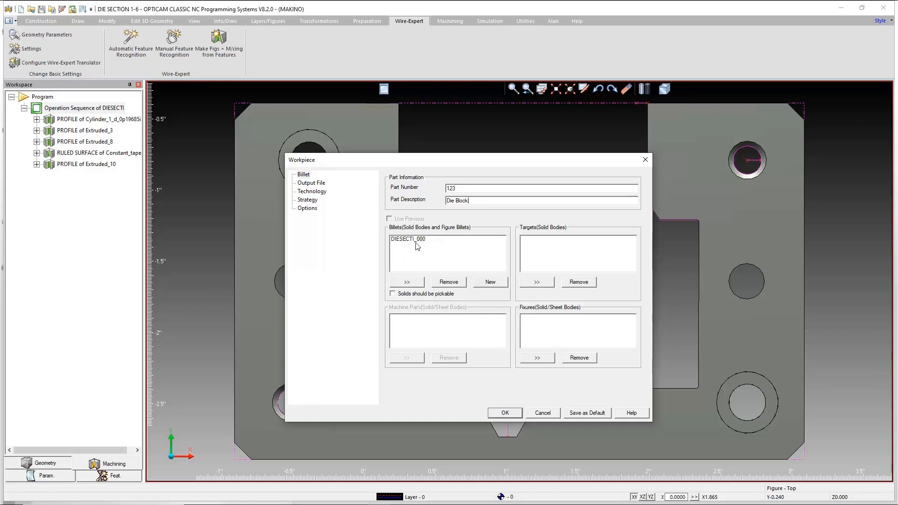
Name the workpiece's NC output file 1234
click(324, 184)
key(Tab)
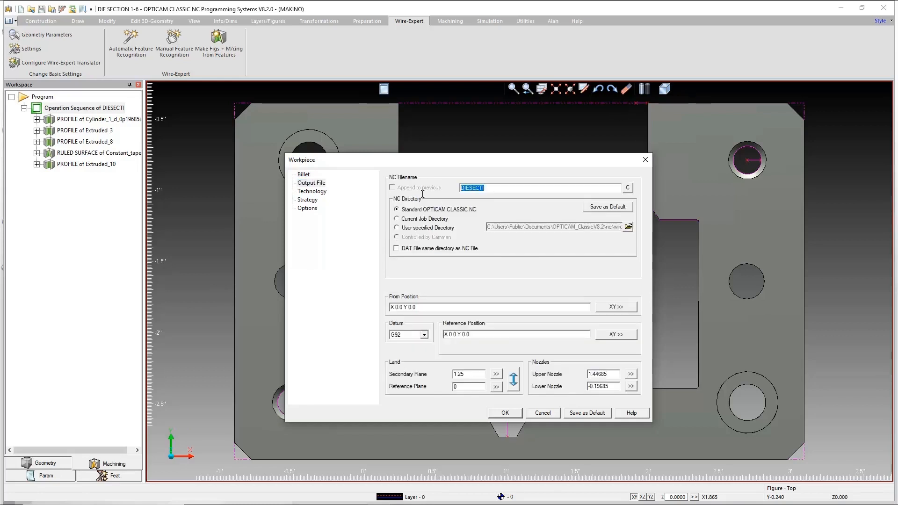
text(1234)
Set the From and Reference positions to the billet's lower-left corner at X-0.91232 Y-2.8883, with datum G92
click(616, 306)
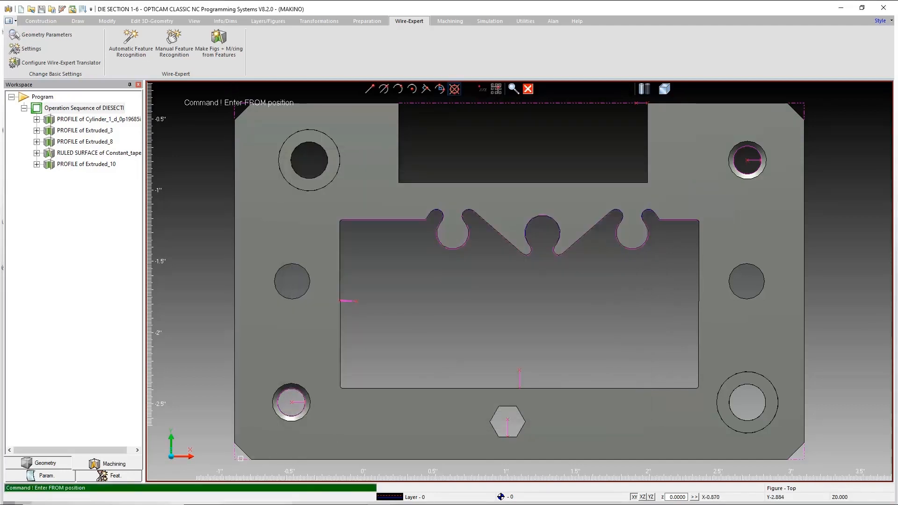
click(240, 458)
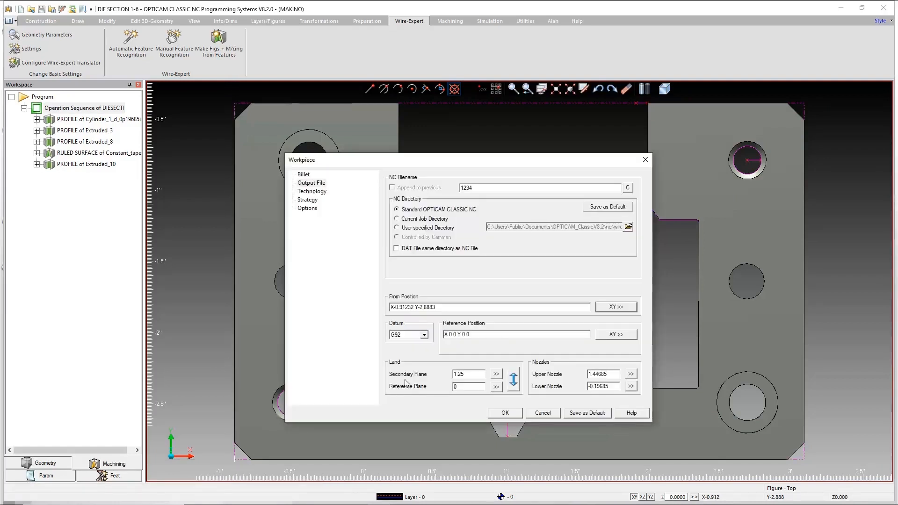
click(616, 334)
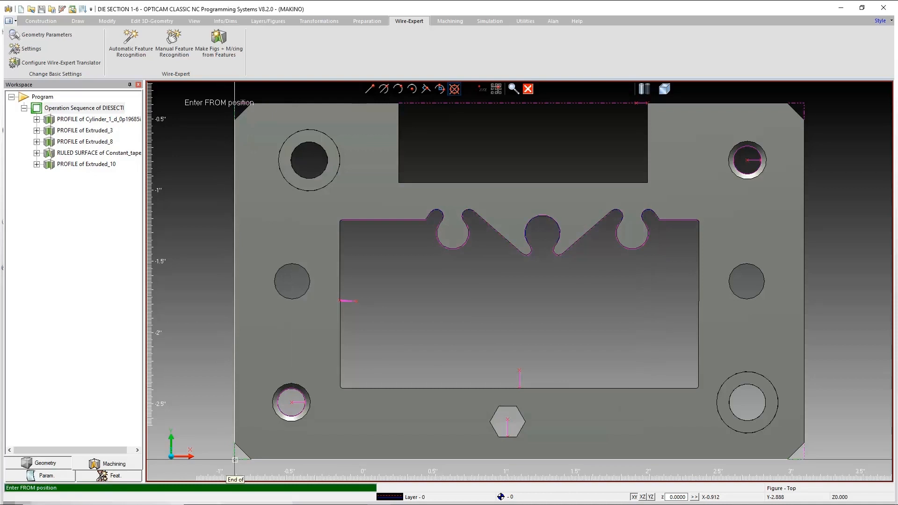
click(235, 460)
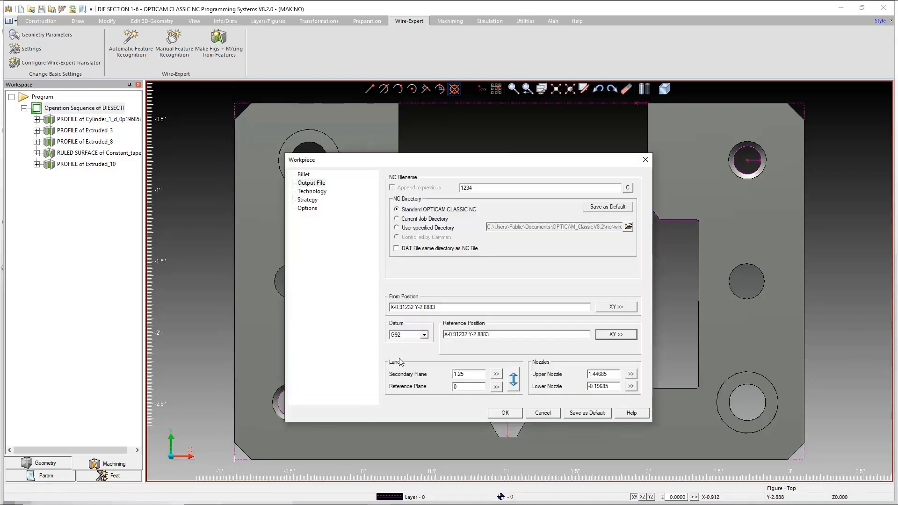
click(425, 335)
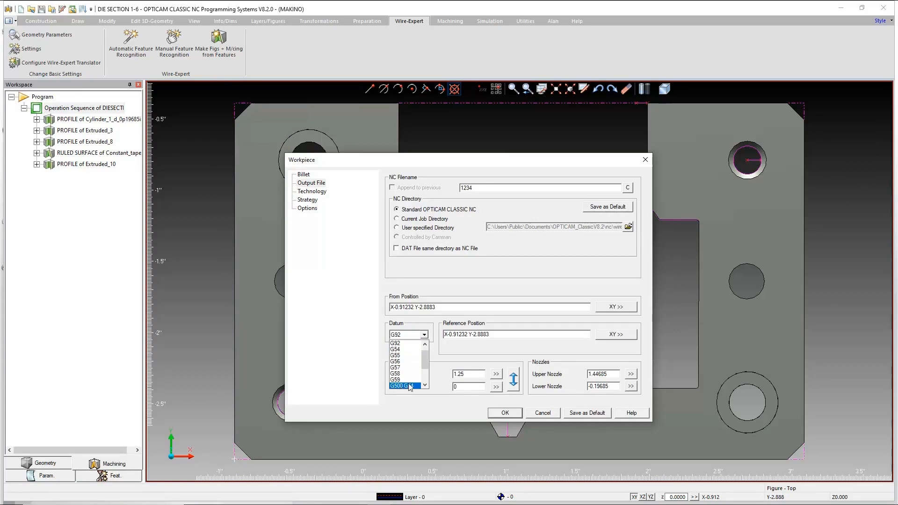
click(459, 354)
Select St as the workpiece material and BS - 0.01 as the roughing wire
click(312, 192)
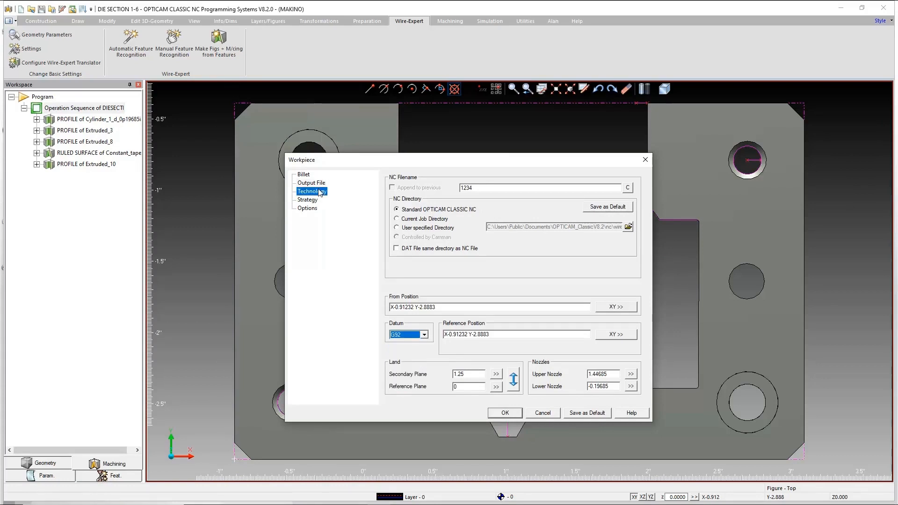
click(459, 189)
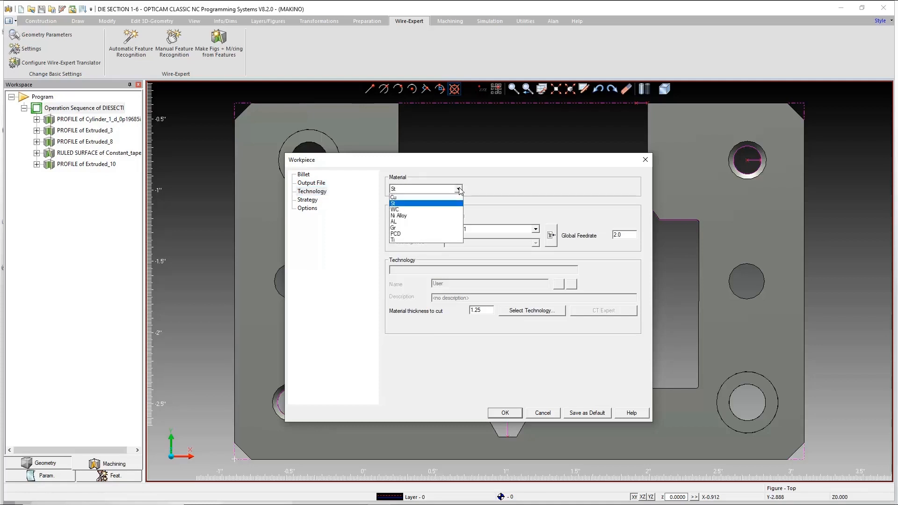
click(430, 204)
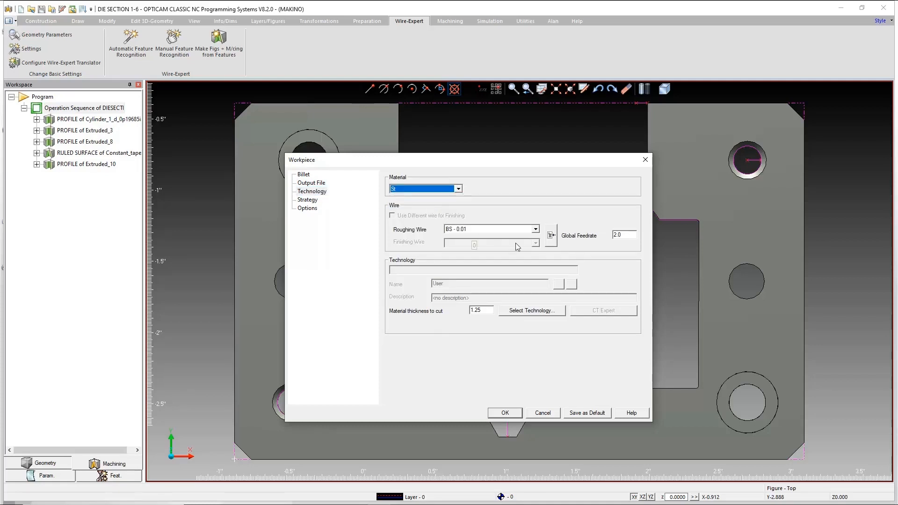
click(535, 229)
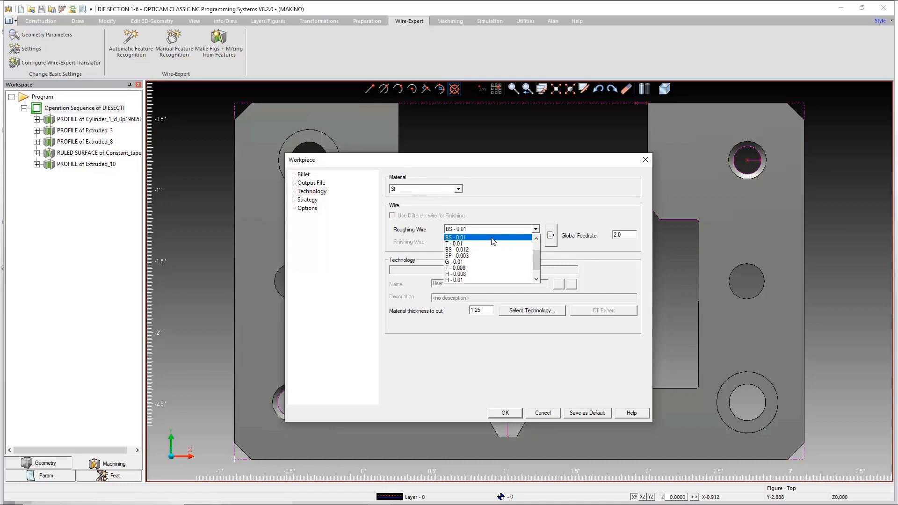
click(491, 238)
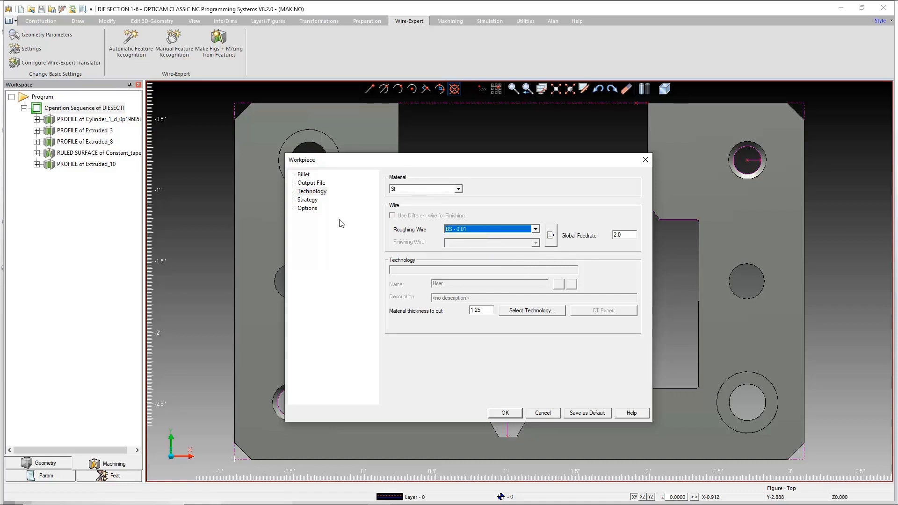
Set the workpiece strategy to do all first cuts before finishing and accept the workpiece settings
click(308, 199)
drag(449, 167, 229, 290)
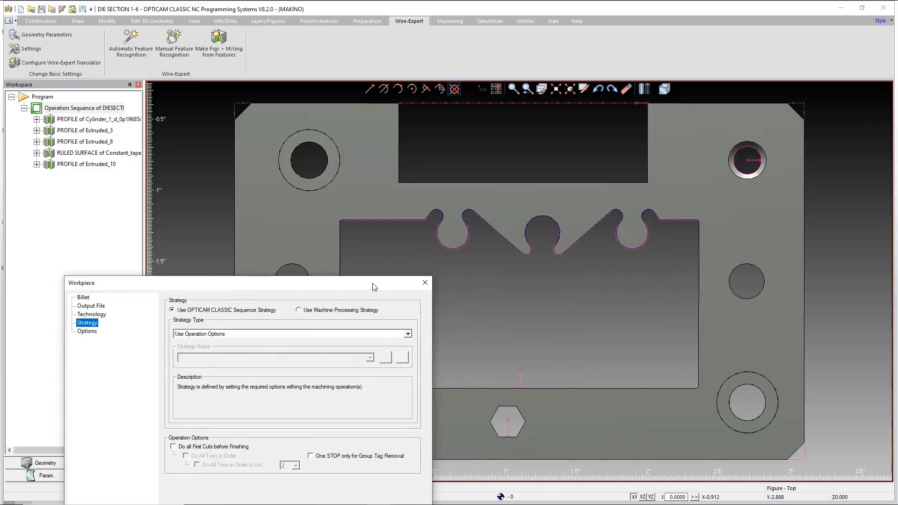
drag(372, 284, 567, 178)
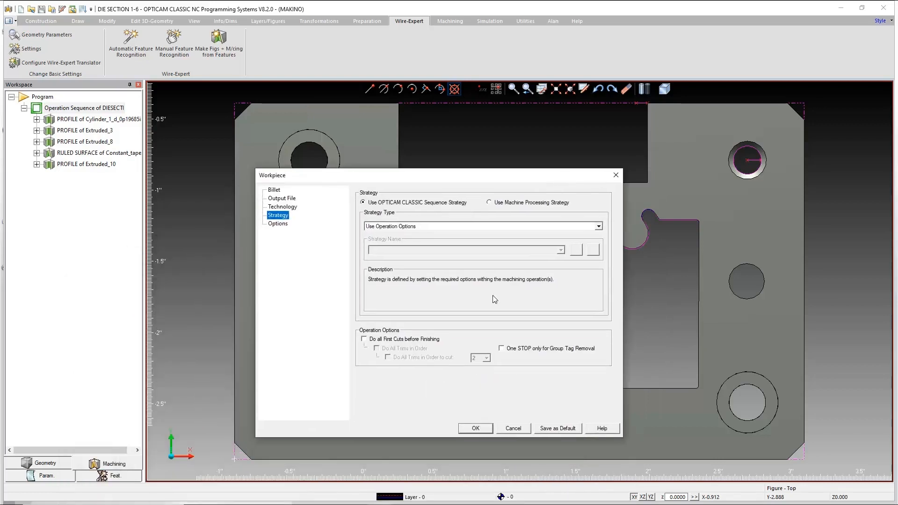
click(408, 340)
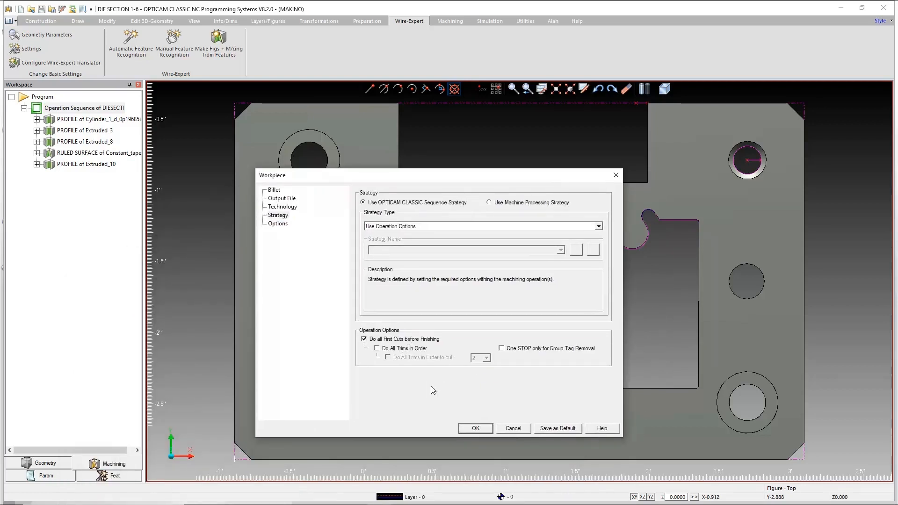
click(474, 428)
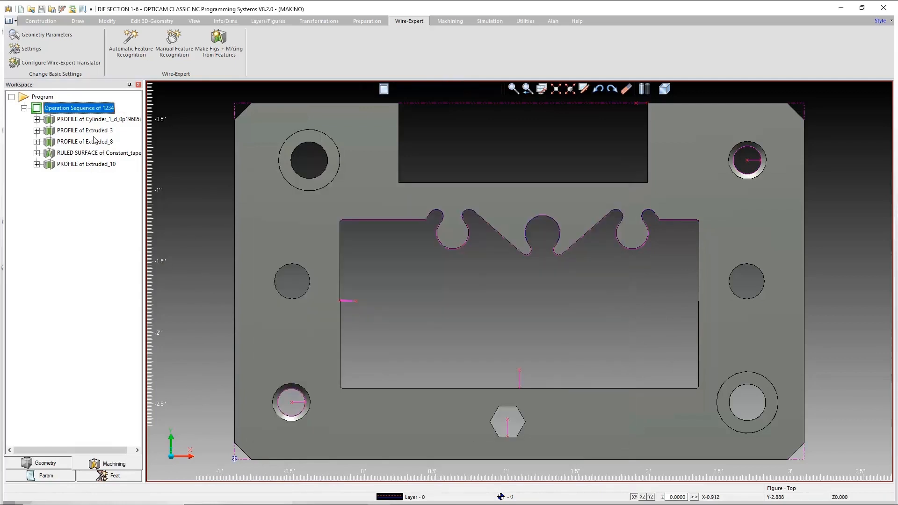
Open the Cylinder_1 profile machining for editing and reselect the two corner hole figures as its geometry
click(107, 123)
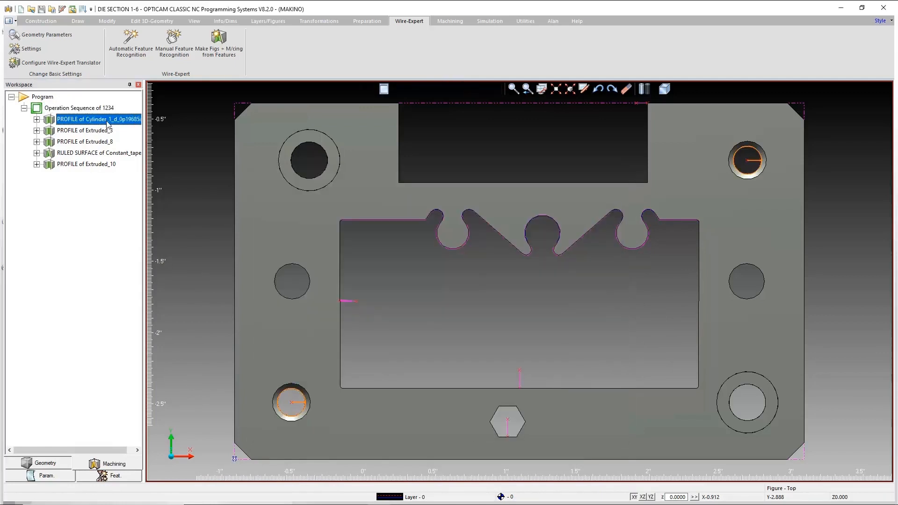
double_click(107, 123)
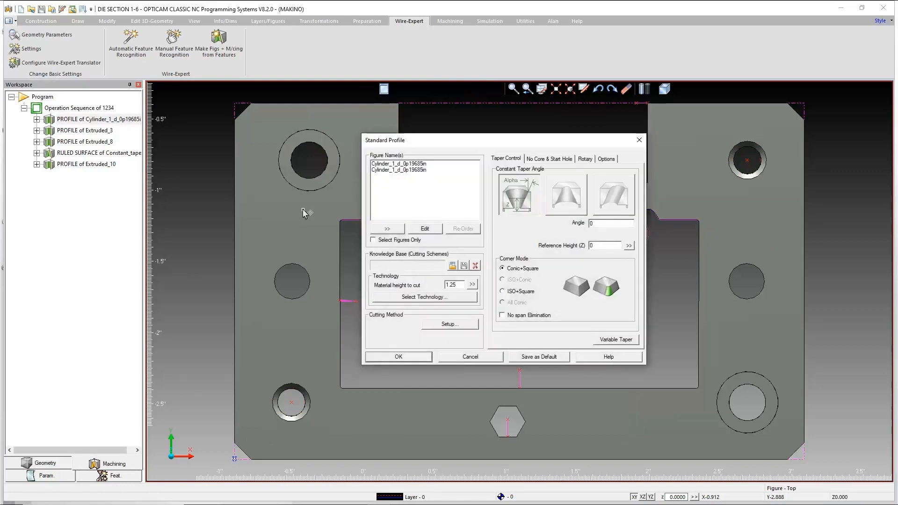
click(388, 230)
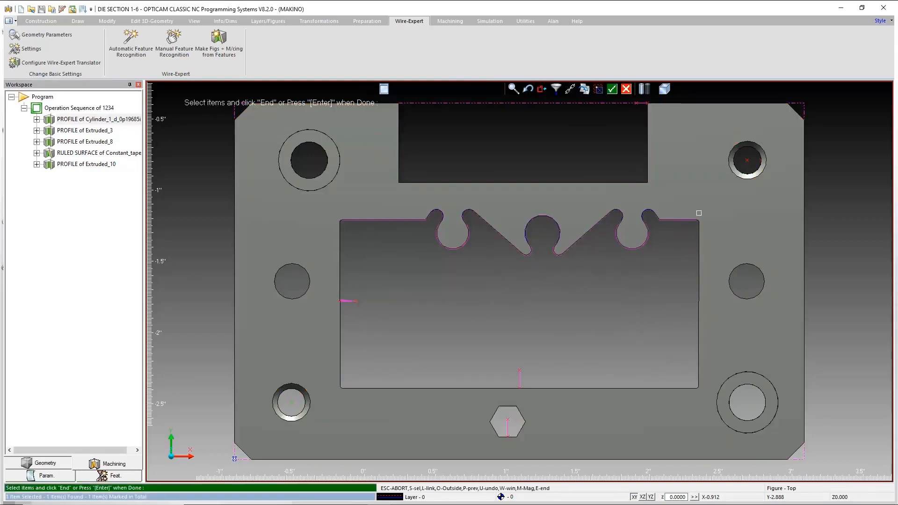
click(747, 161)
click(612, 88)
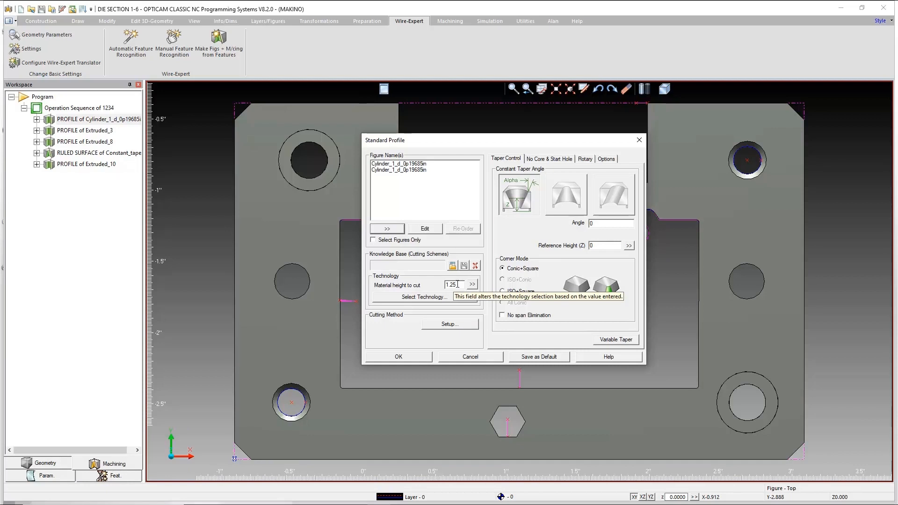
Load the B.A. High Precision Type: D5A, Position: Away technology with the 2nd 80 process for the cylinder profile
click(448, 298)
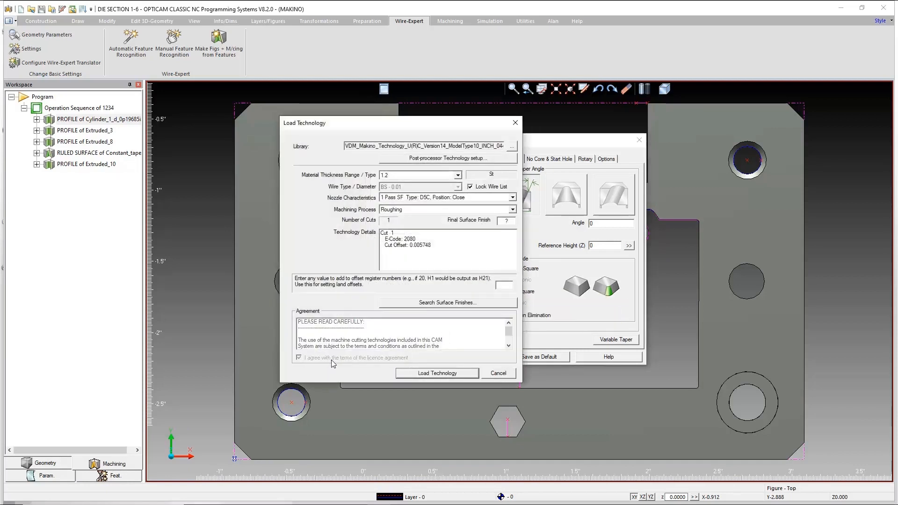
click(445, 198)
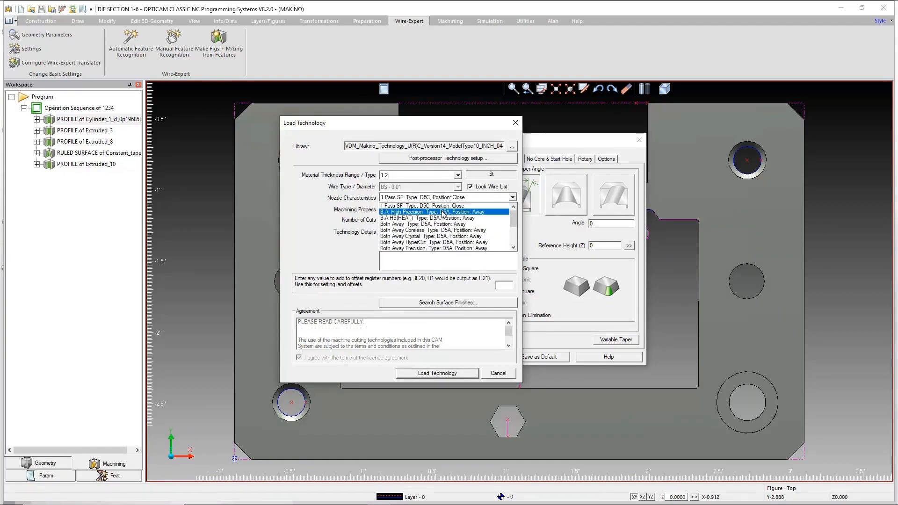
click(443, 211)
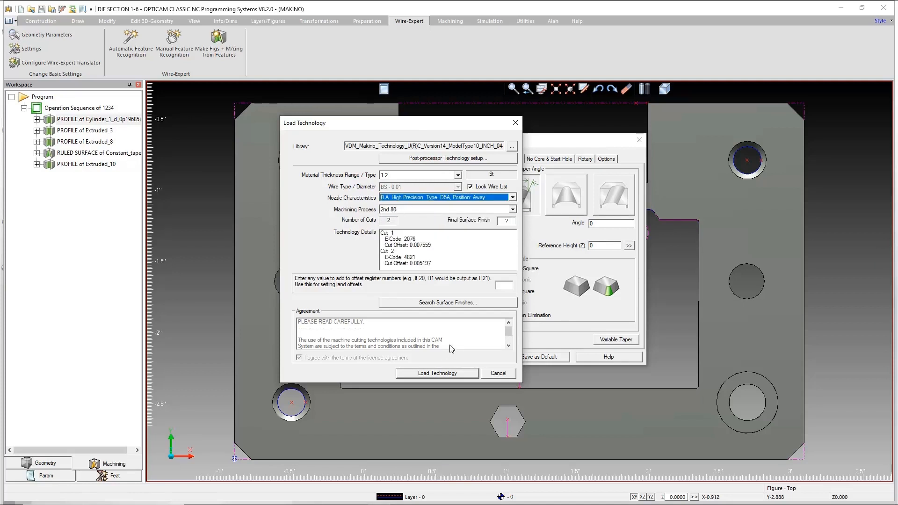
click(448, 374)
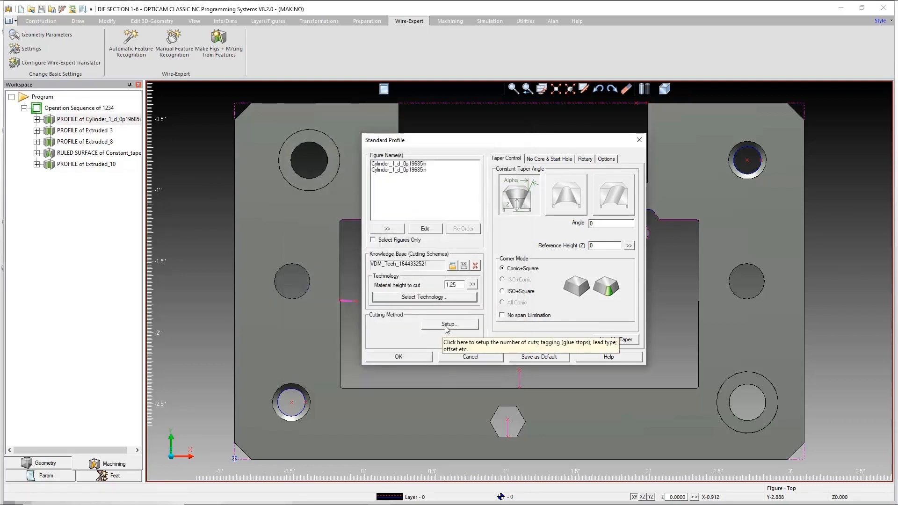
In the cylinder profile's cutting setup, set the additional clearance to -.0001 and the tag distance to .05, clearing the lead-off distance
click(448, 324)
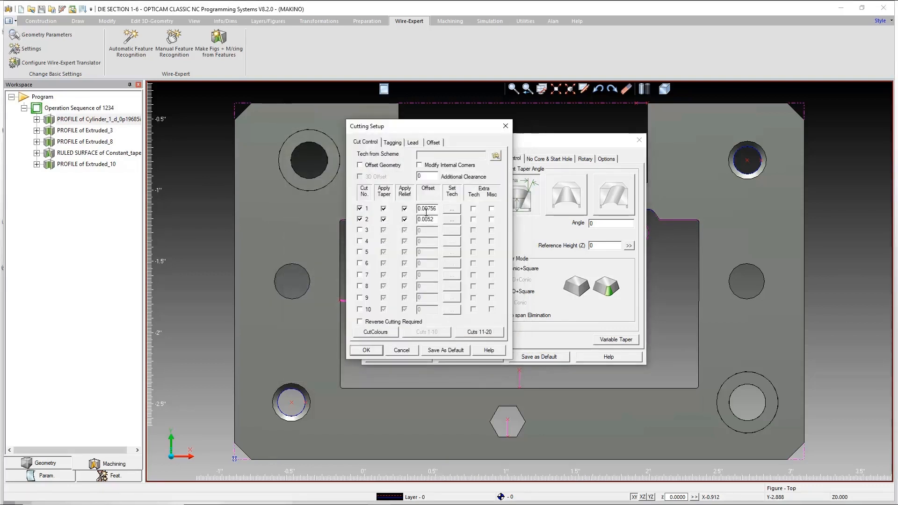
drag(430, 178, 396, 171)
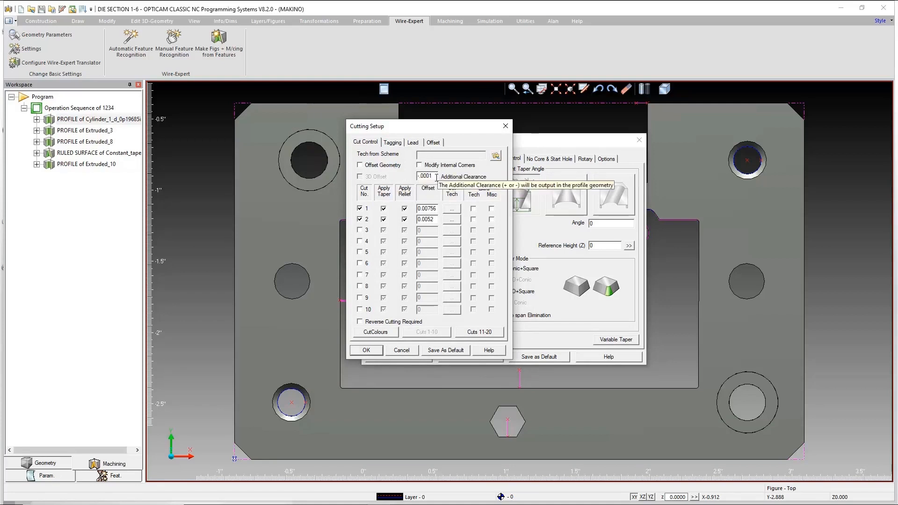
click(401, 143)
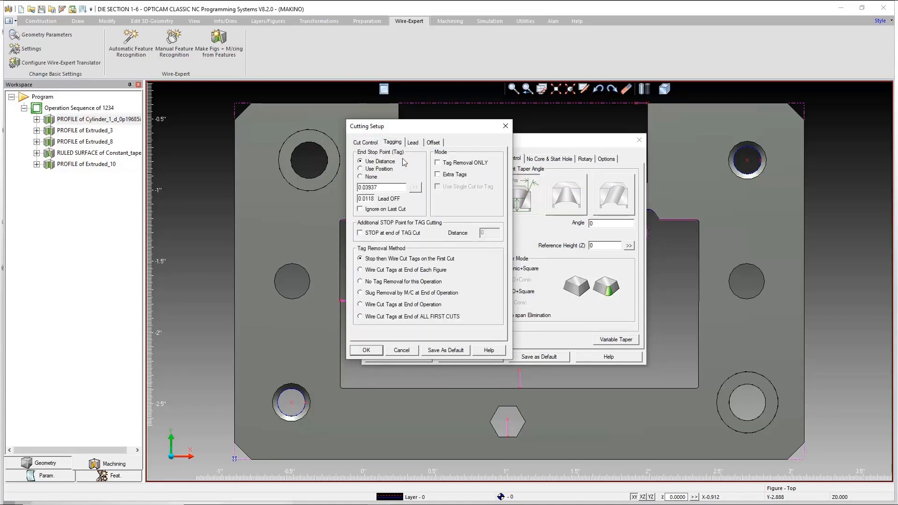
text(.05)
double_click(360, 199)
key(BackSpace)
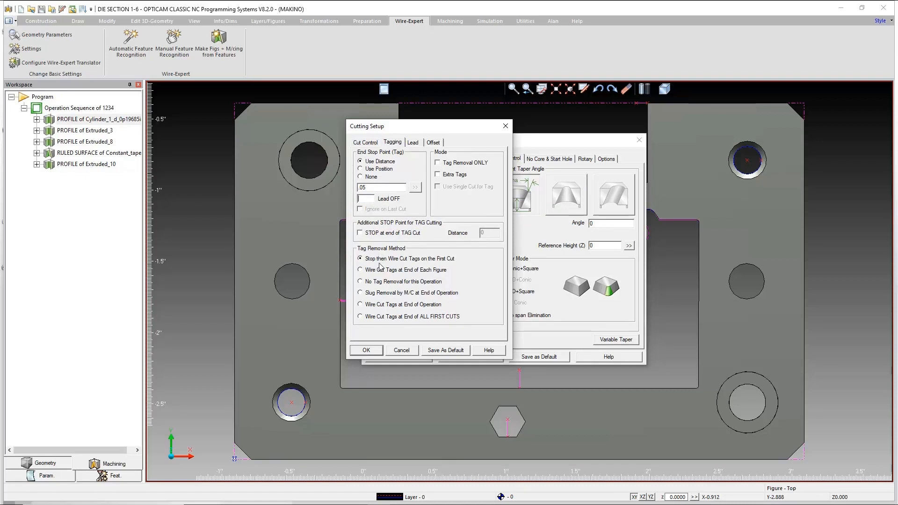
Review the cylinder profile's lead and offset settings, then accept the machining with blank NC comments
click(413, 142)
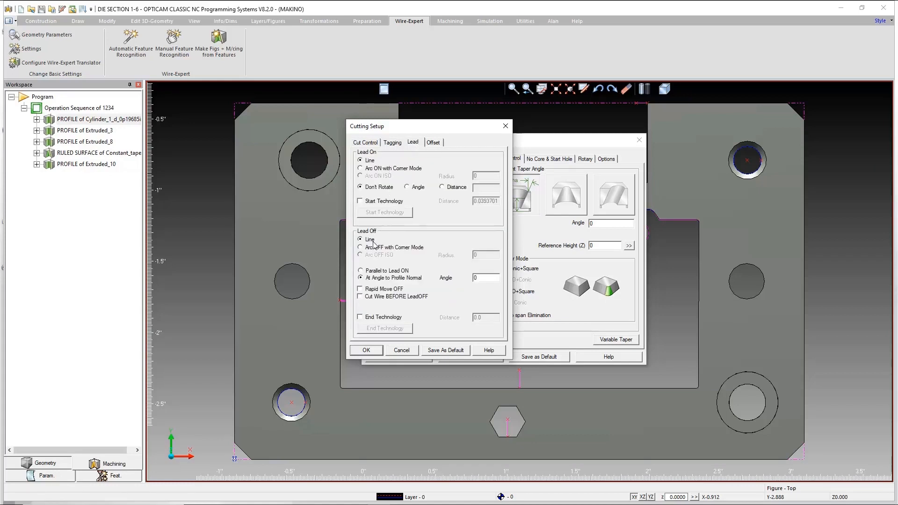
click(440, 143)
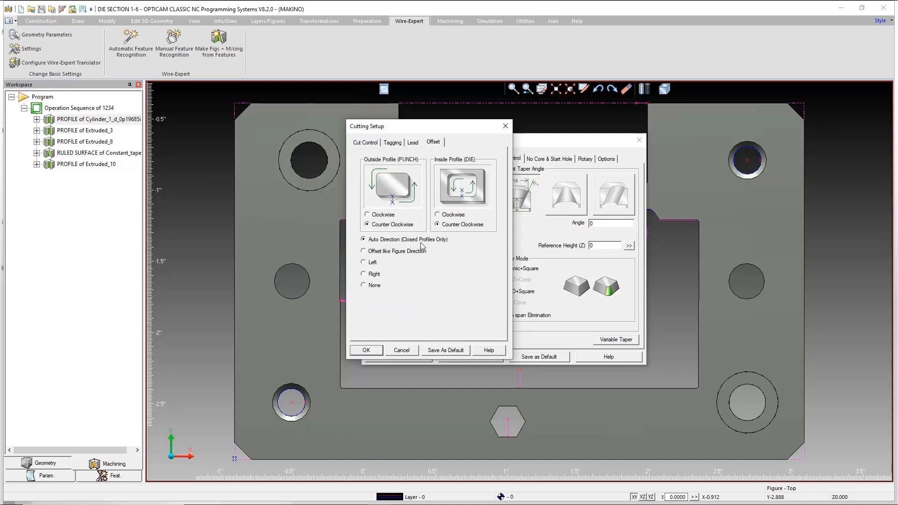
click(375, 351)
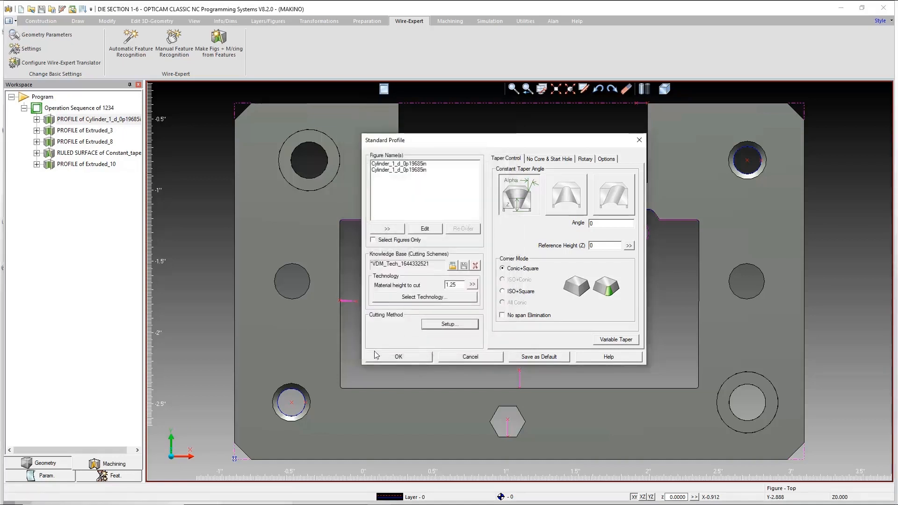
click(388, 360)
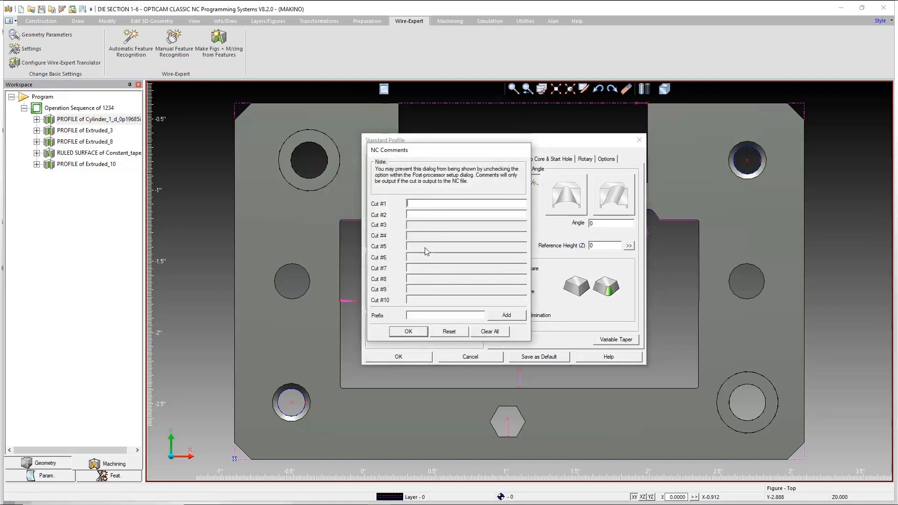
click(407, 332)
click(400, 357)
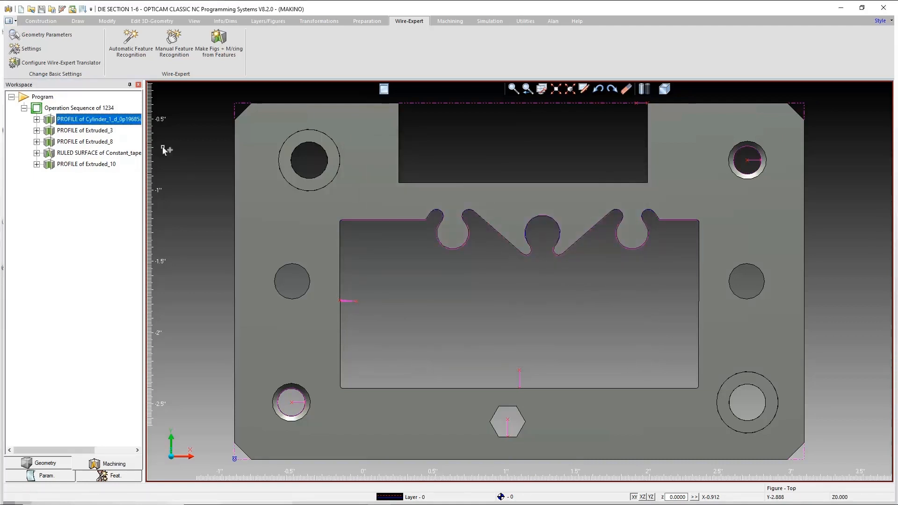
Load the B.A. High Precision Type: D5A, Position: Away technology with the 2nd 80 process for the Extruded_3 profile
click(94, 131)
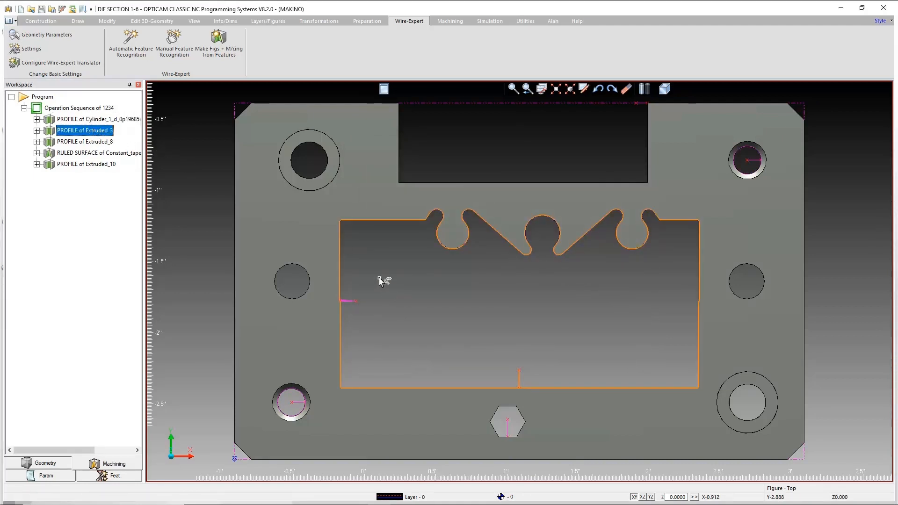
middle_drag(519, 302, 535, 237)
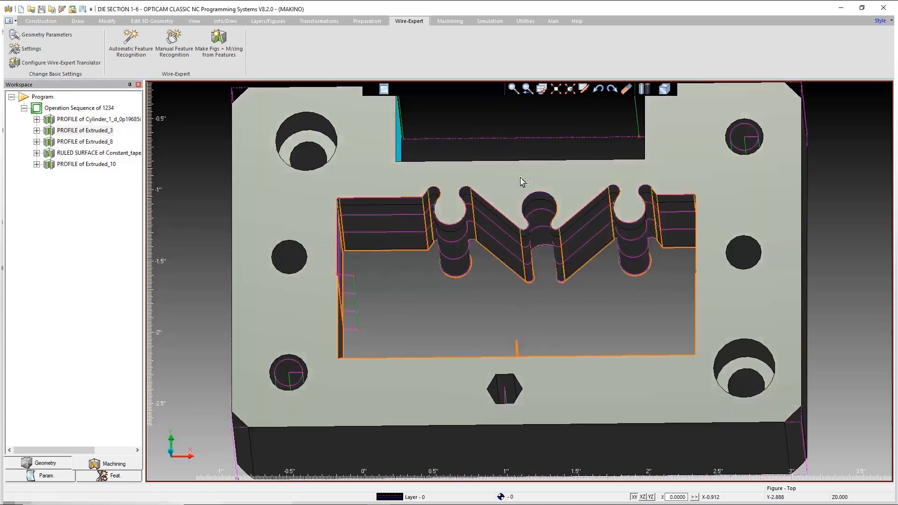
double_click(99, 134)
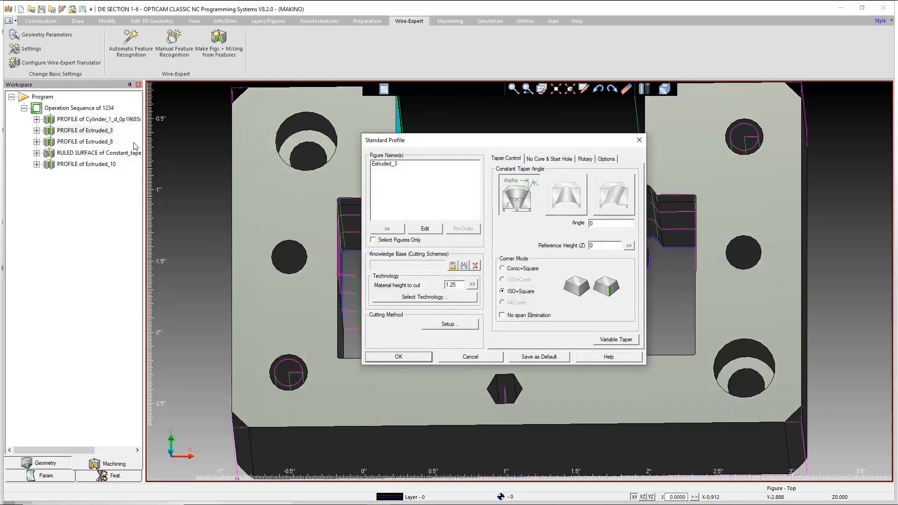
click(448, 300)
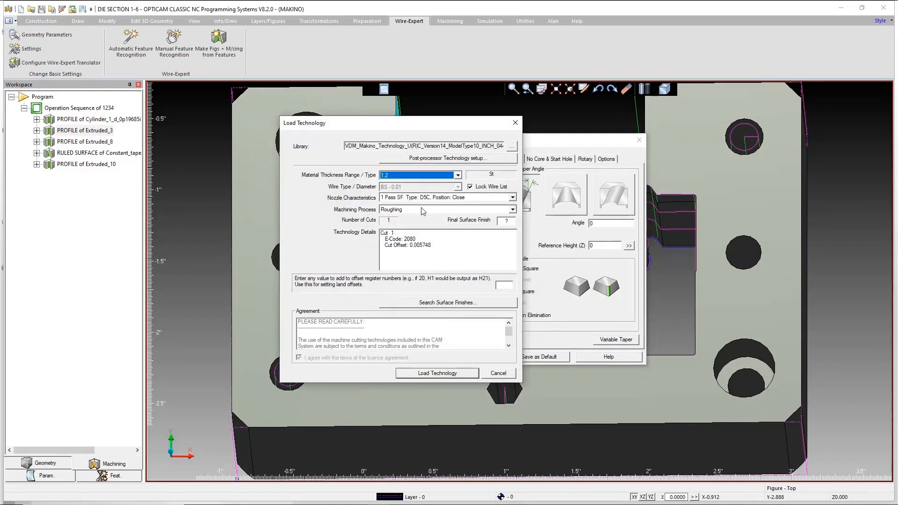
click(423, 199)
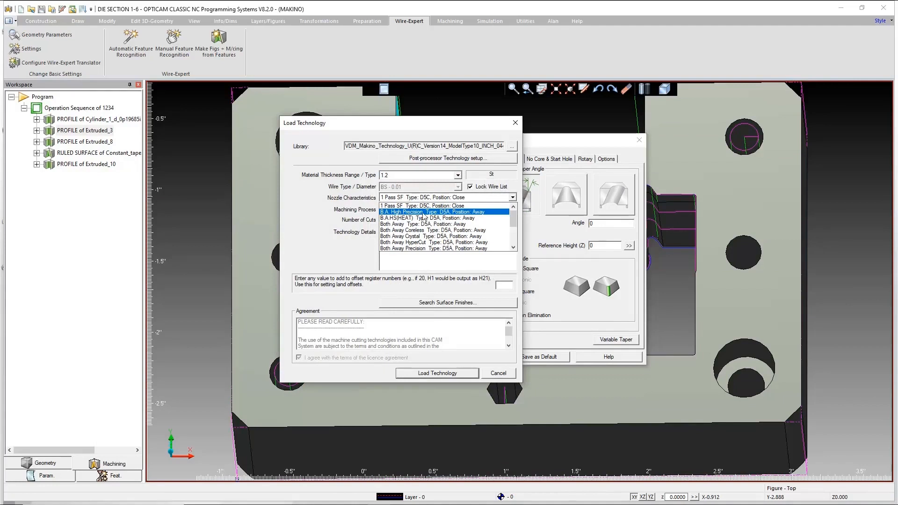
click(424, 213)
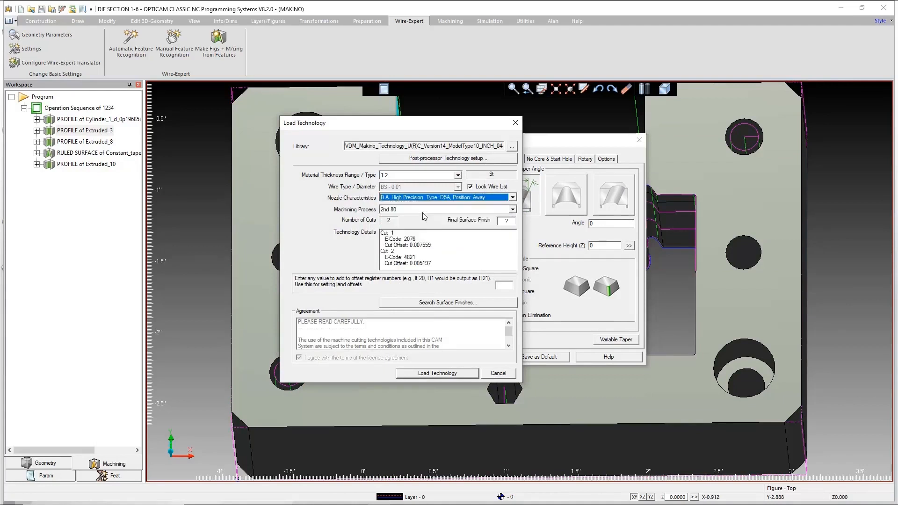
click(431, 372)
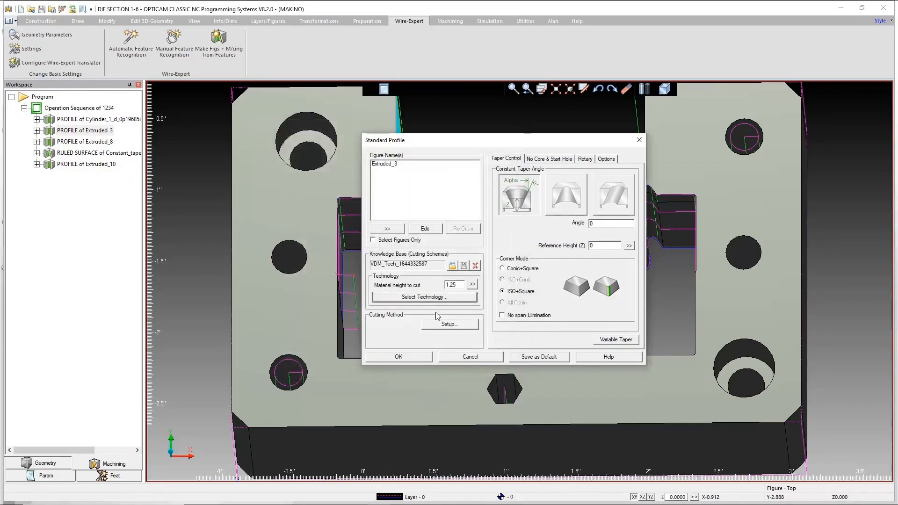
Set the Extruded_3 profile's tag distance to .05 and its tag lead-off to .03 in the cutting setup
click(448, 323)
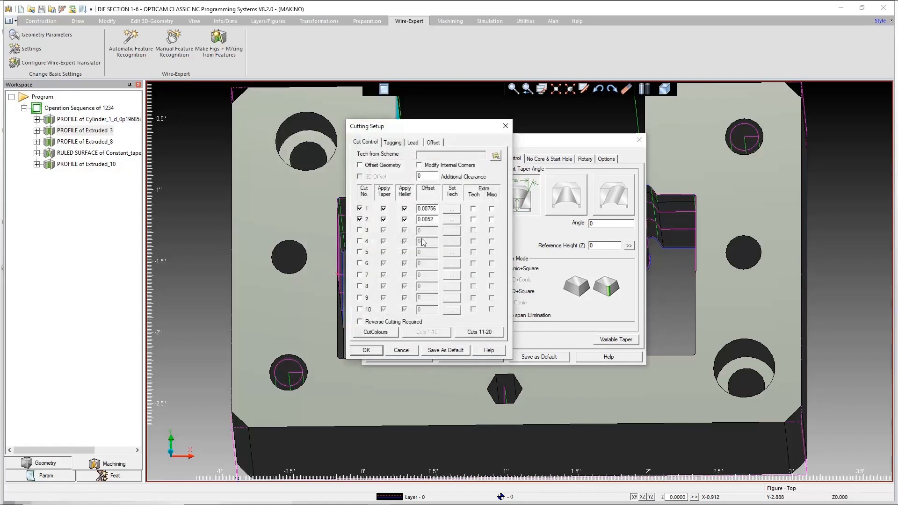
click(393, 143)
double_click(379, 186)
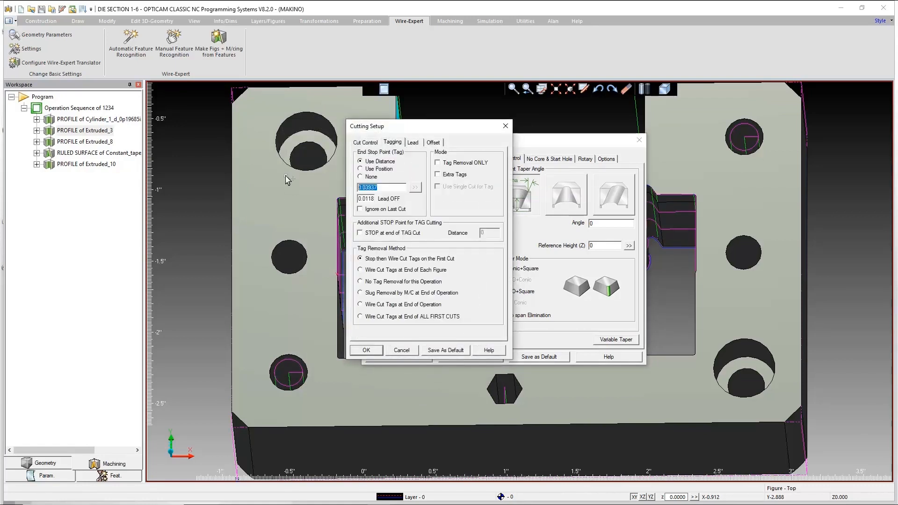
text(.05)
drag(359, 198, 385, 203)
text(.0)
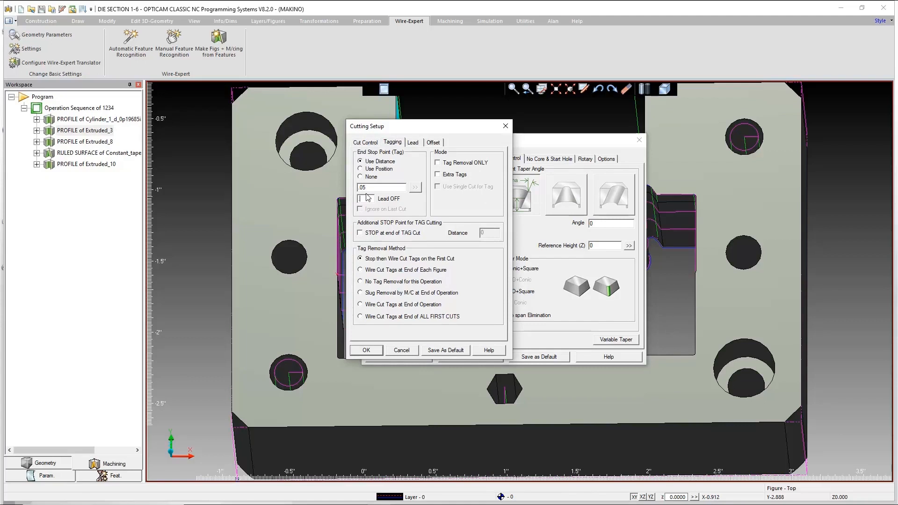
text(3)
Review the Extruded_3 profile's lead and offset settings, then accept the machining with blank NC comments
click(413, 142)
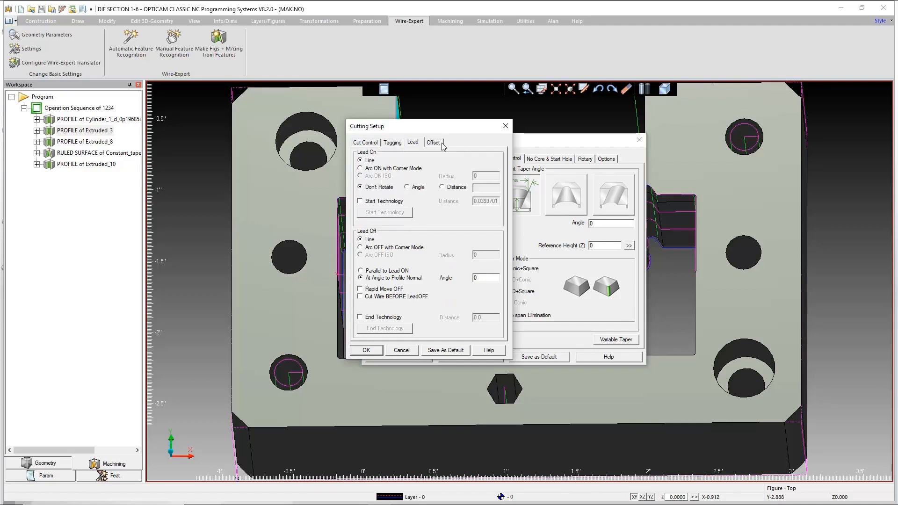
click(433, 143)
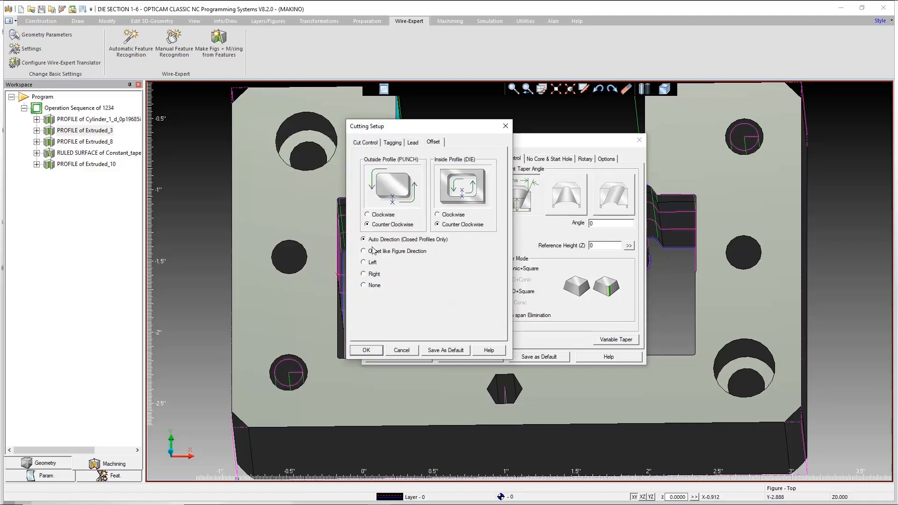
click(369, 351)
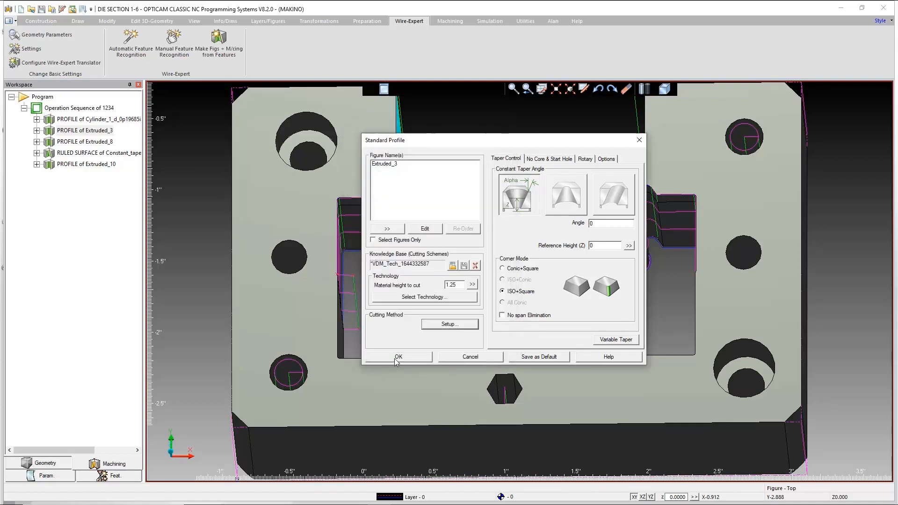
click(396, 357)
click(409, 331)
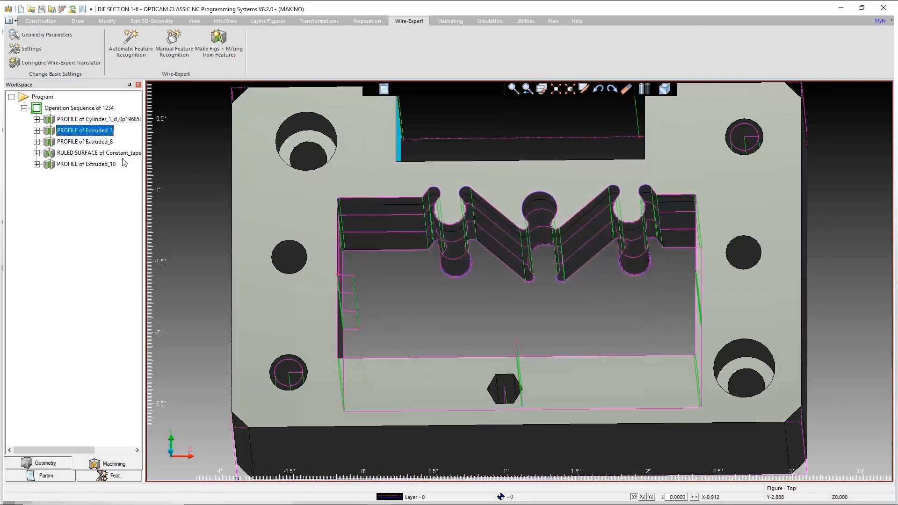
Load the B.A. High Precision Type: D5A, Position: Away technology with the 2nd 80 process for the Extruded_8 profile
click(98, 143)
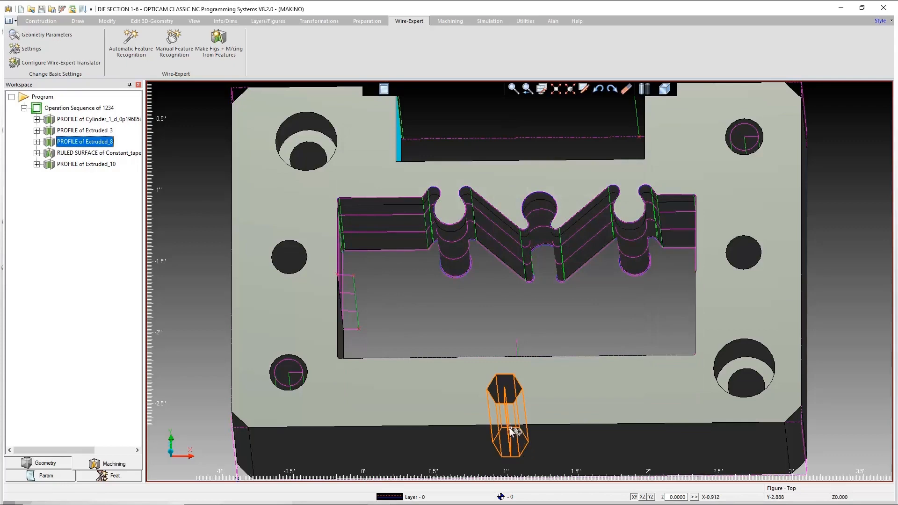
middle_drag(514, 432, 512, 442)
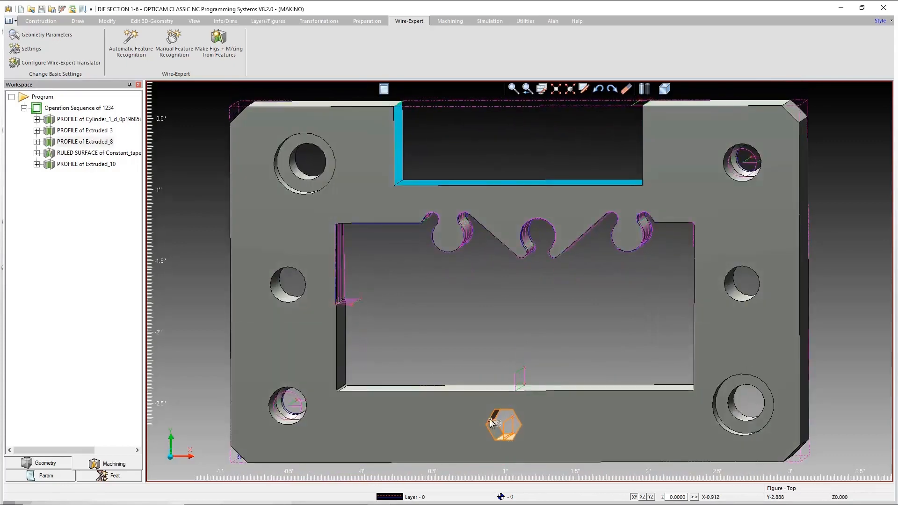
double_click(93, 143)
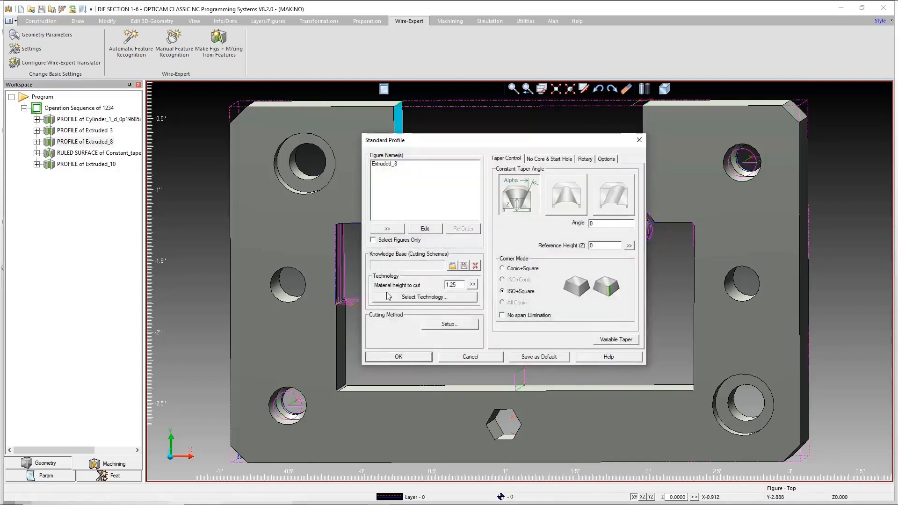
click(452, 302)
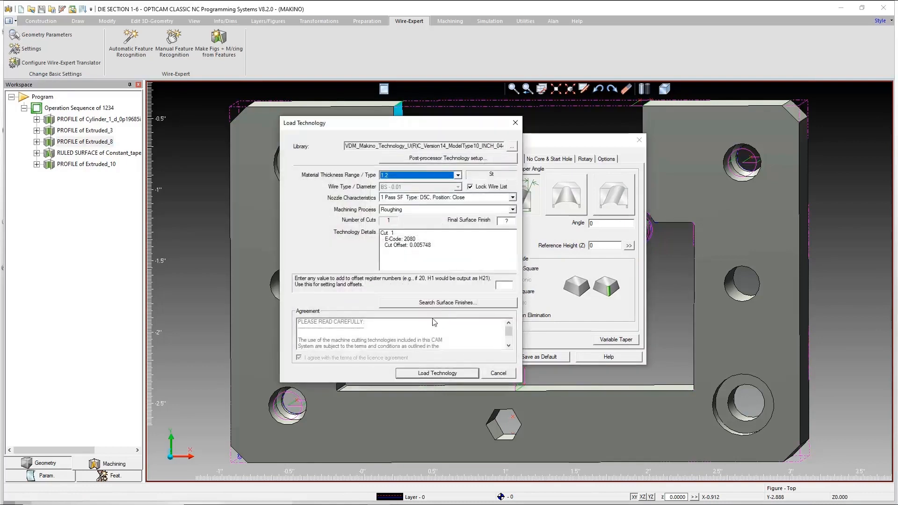
click(465, 199)
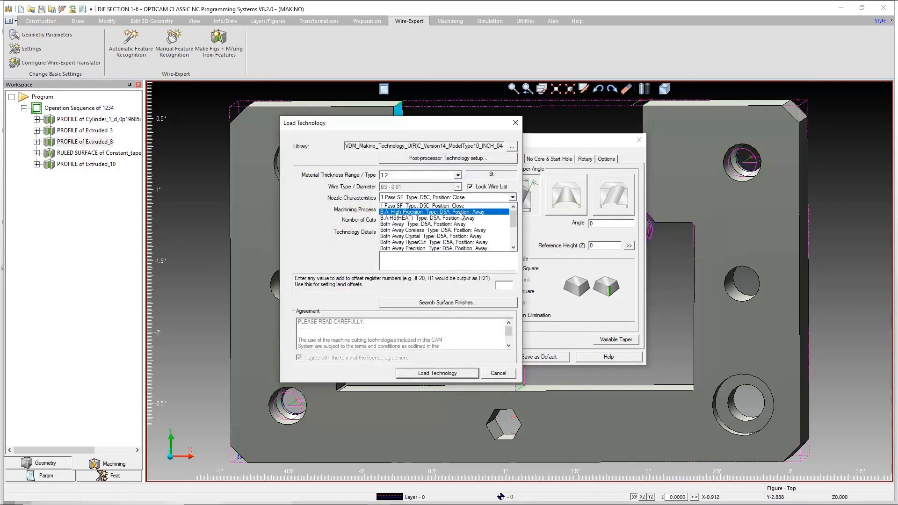
click(463, 206)
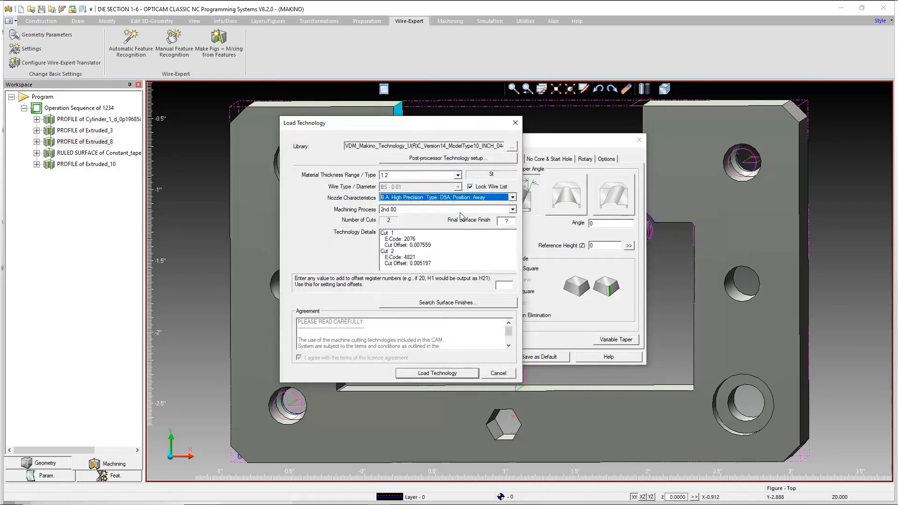
click(448, 372)
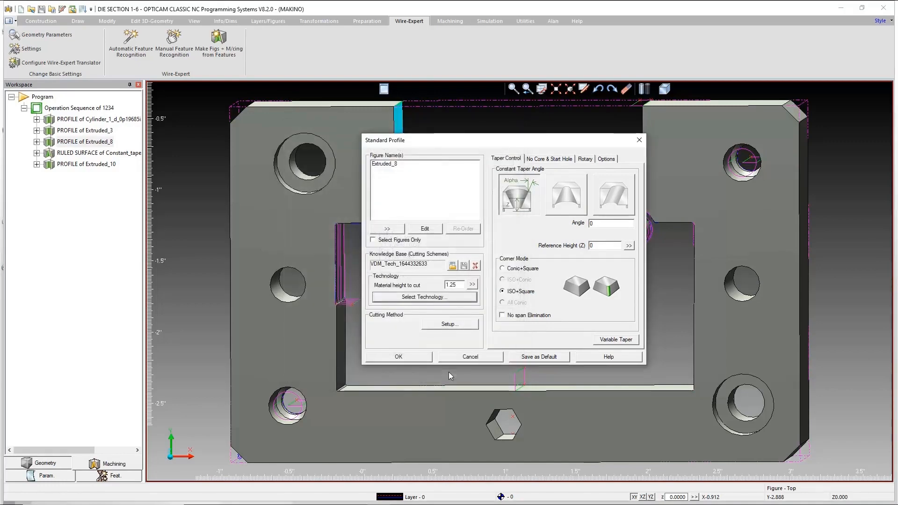
Set Extruded_8's round start hole diameter to .09 and enable No Core (Pocket) First Cut with Standard Pocketing and a .0065 wire stepover
middle_drag(529, 426, 529, 413)
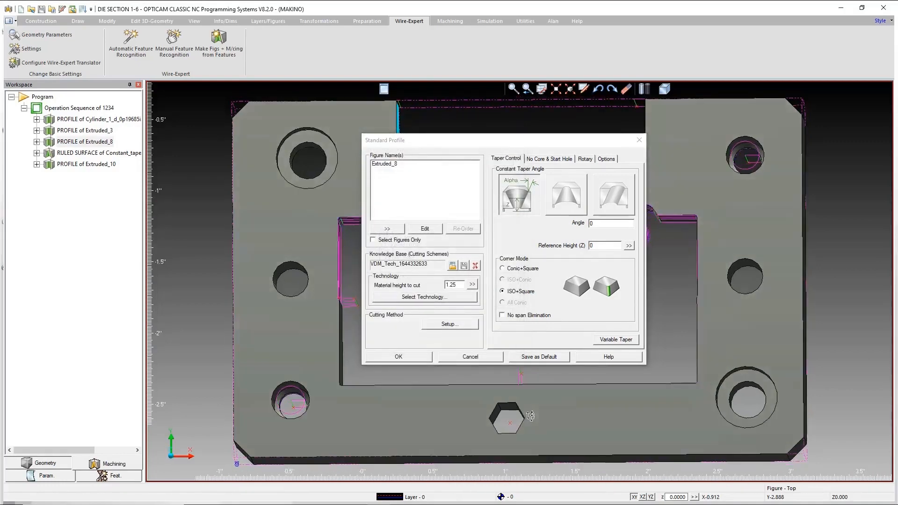
click(542, 160)
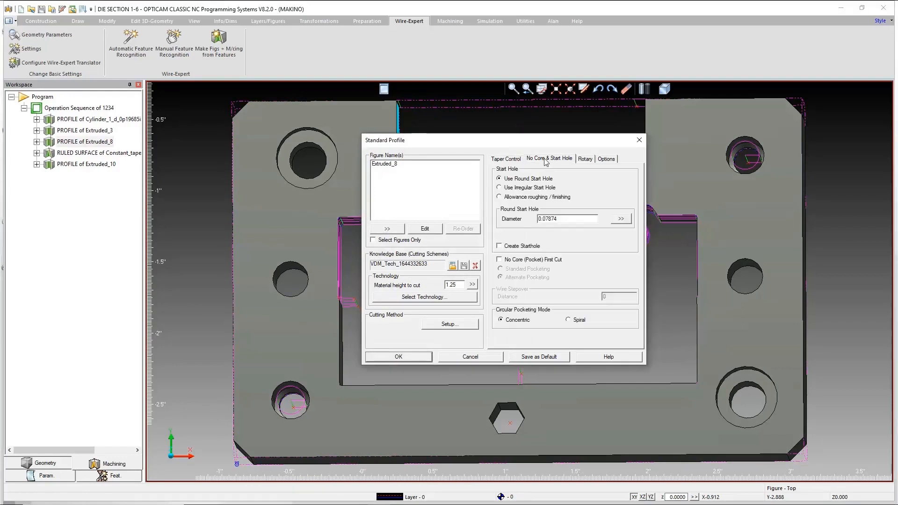
drag(563, 220, 484, 228)
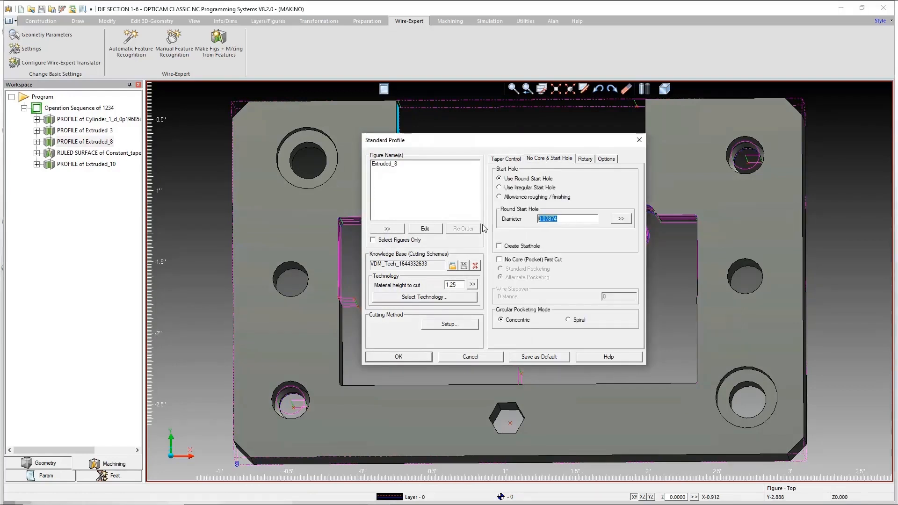
key(BackSpace)
text(.125)
click(506, 259)
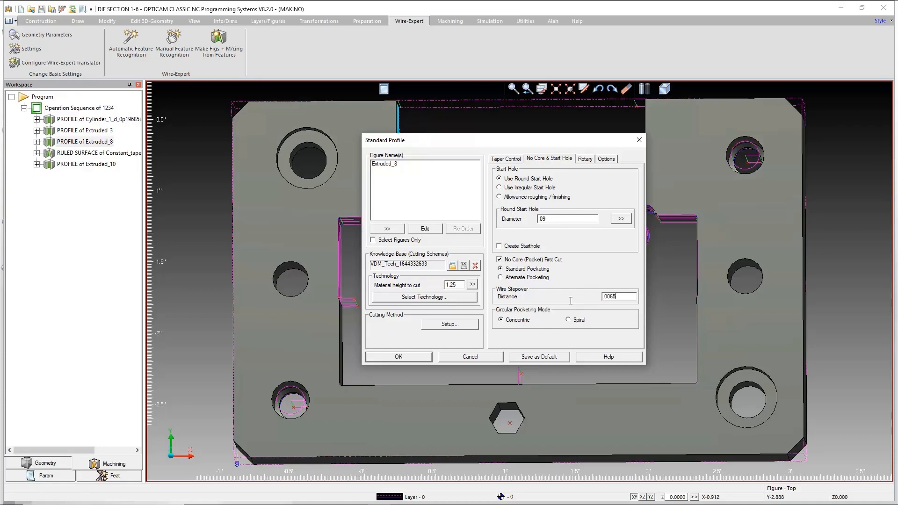
Replace the tag lead-off distance in the Extruded_8 profile's cutting setup
click(469, 326)
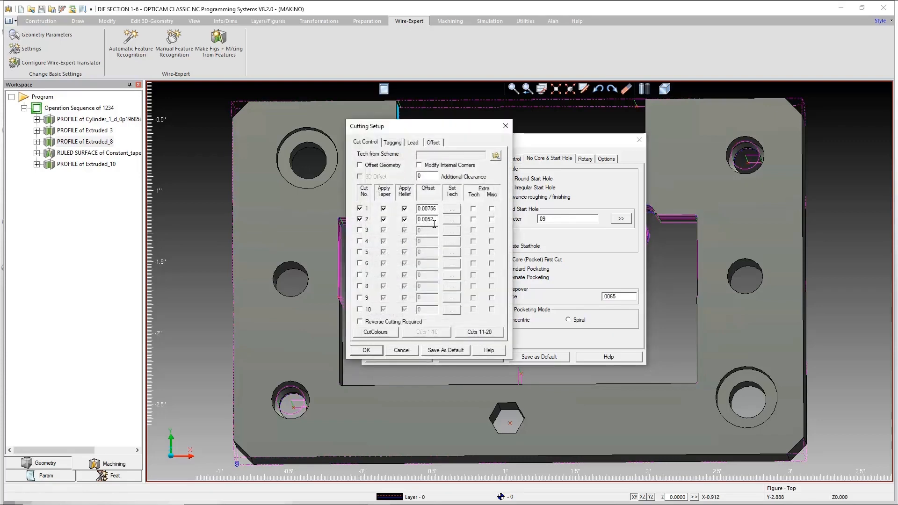
click(393, 142)
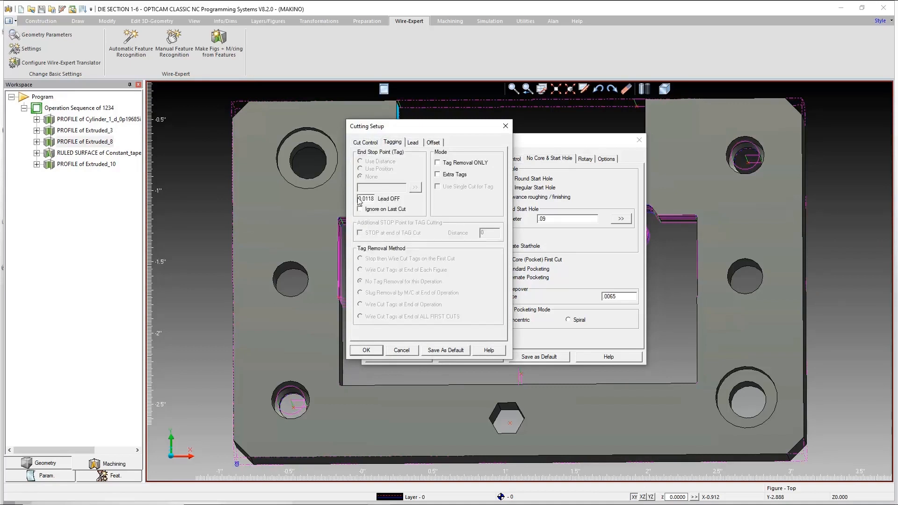
drag(359, 199, 375, 199)
key(BackSpace)
Review the Extruded_8 profile's lead and offset settings, accept the machining with blank NC comments, and inspect the hexagon's pocketing toolpath
click(412, 142)
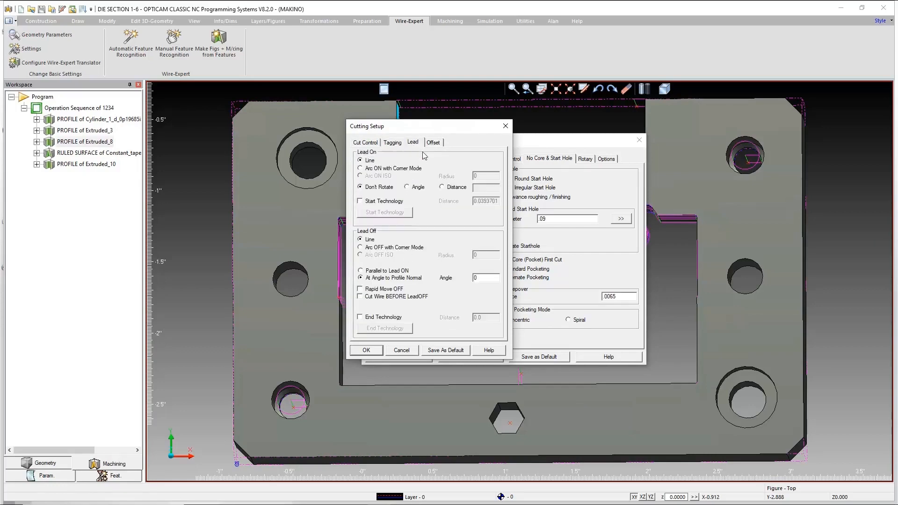
click(436, 143)
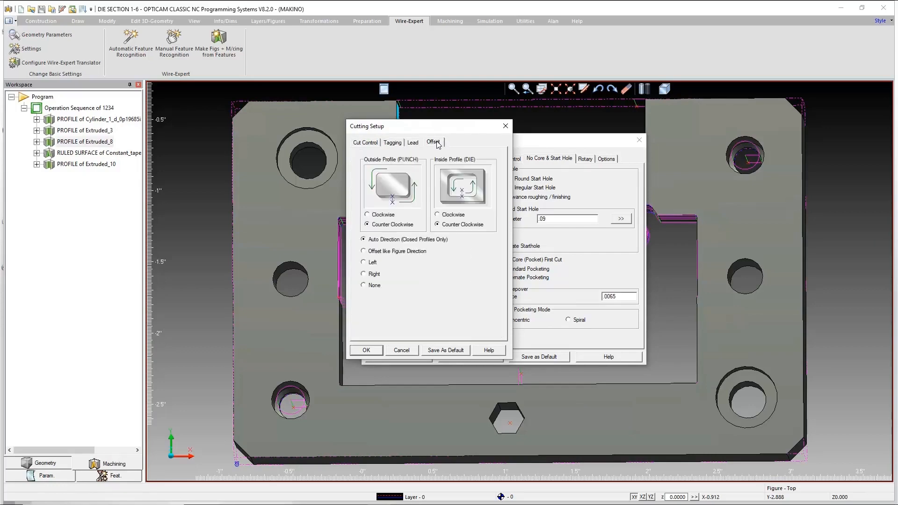
click(369, 351)
click(412, 356)
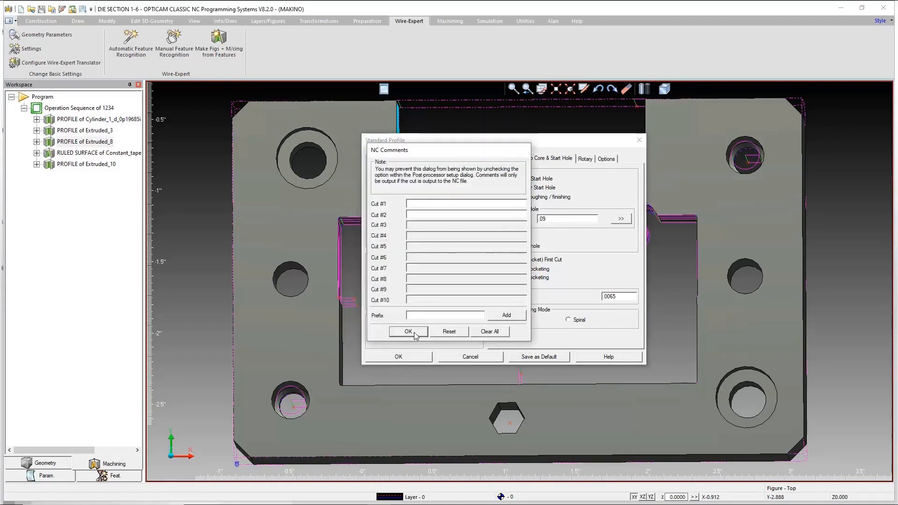
click(415, 332)
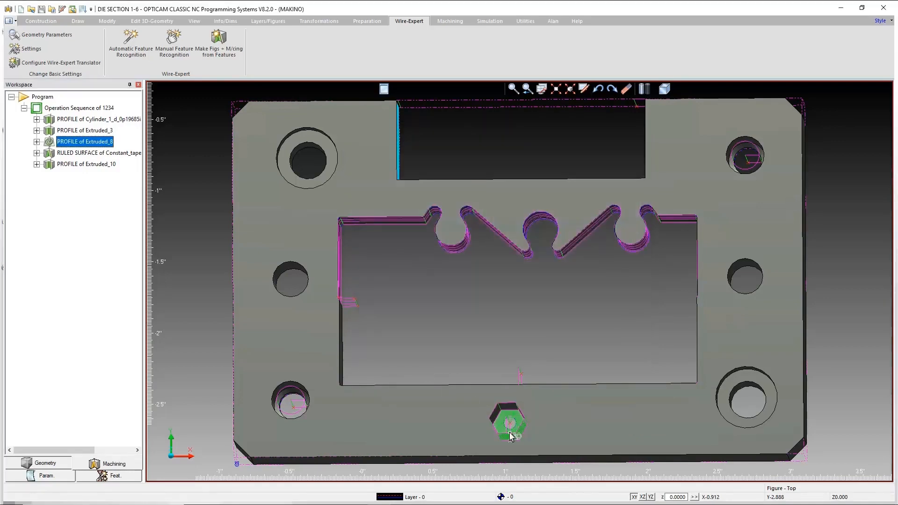
middle_drag(510, 431, 520, 385)
scroll(514, 434, up, 3)
scroll(520, 388, up, 9)
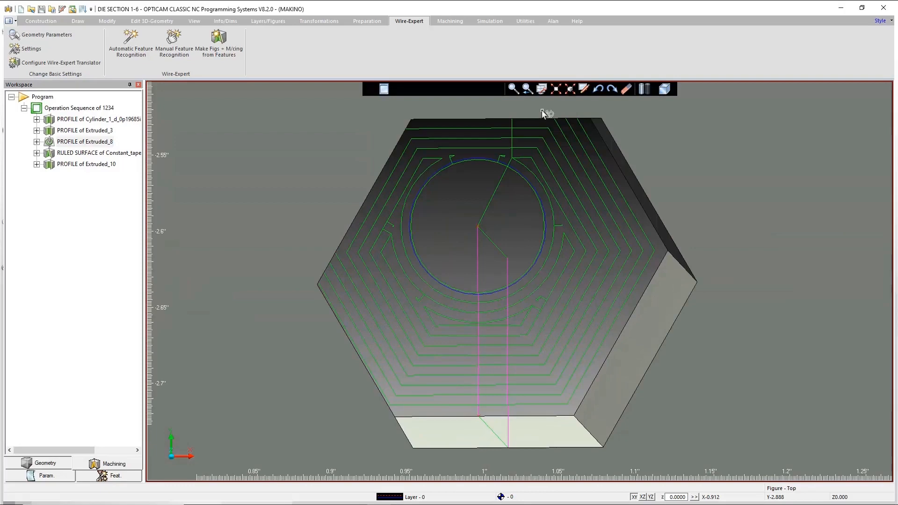
Load the B.A. High Precision Type: D5A, Position: Away technology with the Roughing process for the Constant_taper_9 ruled surface
click(556, 89)
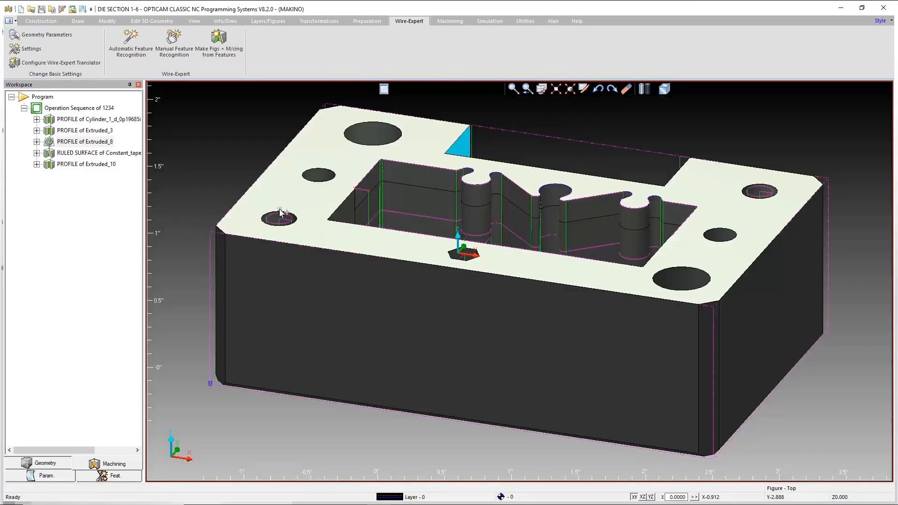
click(92, 153)
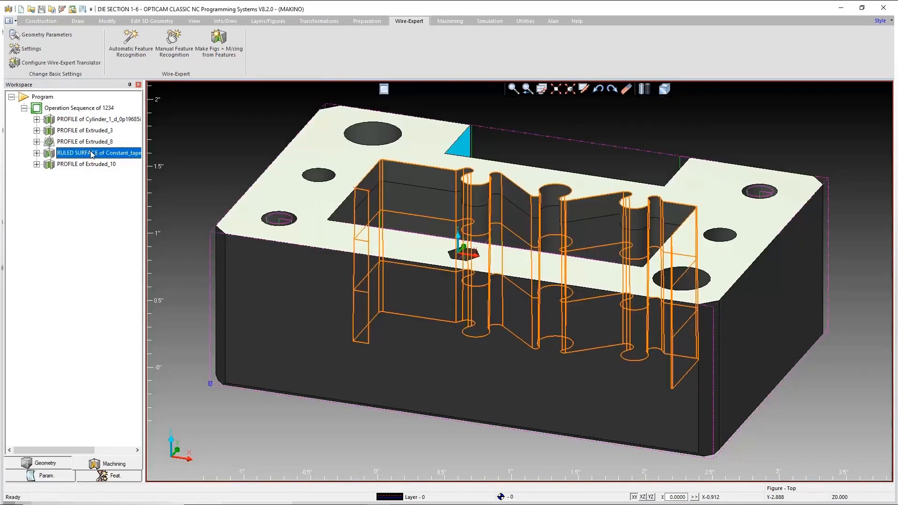
double_click(92, 153)
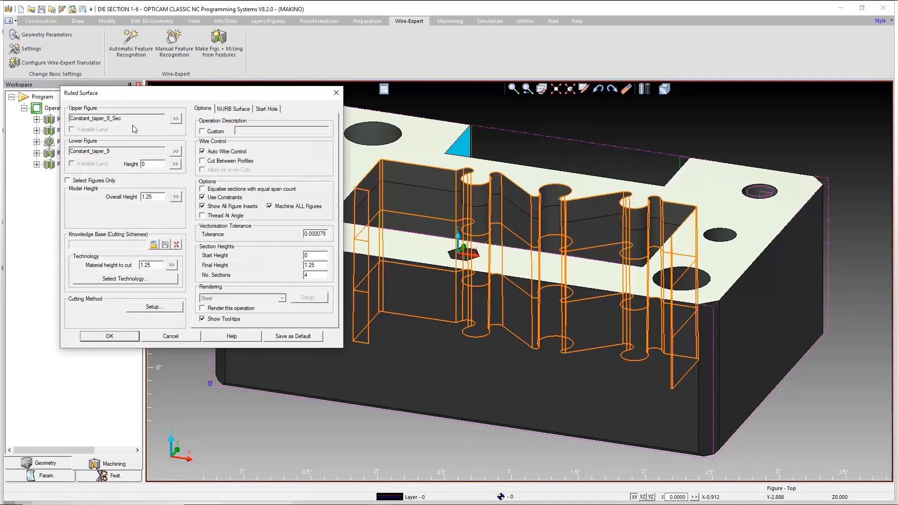
click(153, 280)
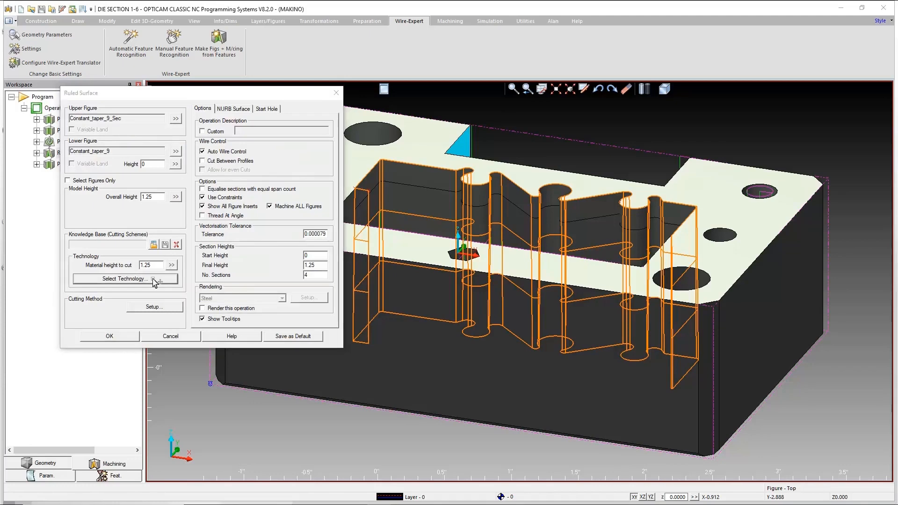
click(433, 198)
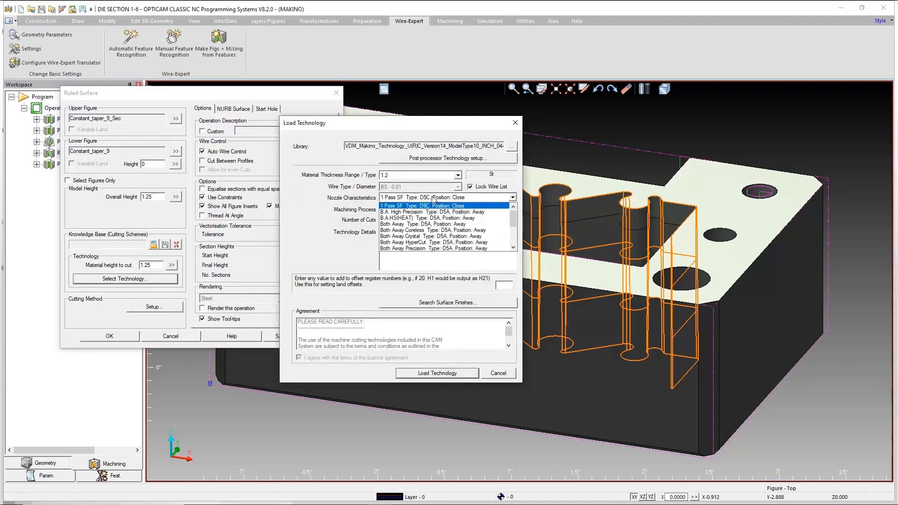
click(431, 212)
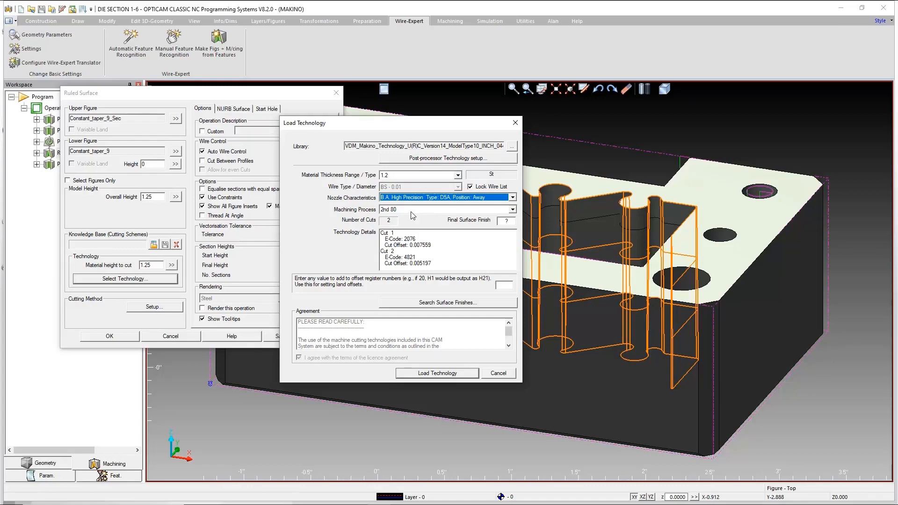
click(412, 212)
click(392, 248)
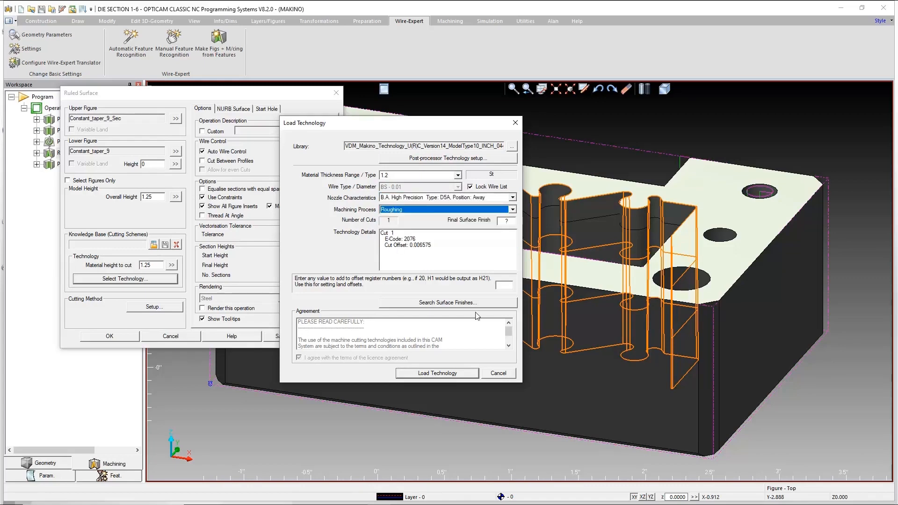
click(448, 374)
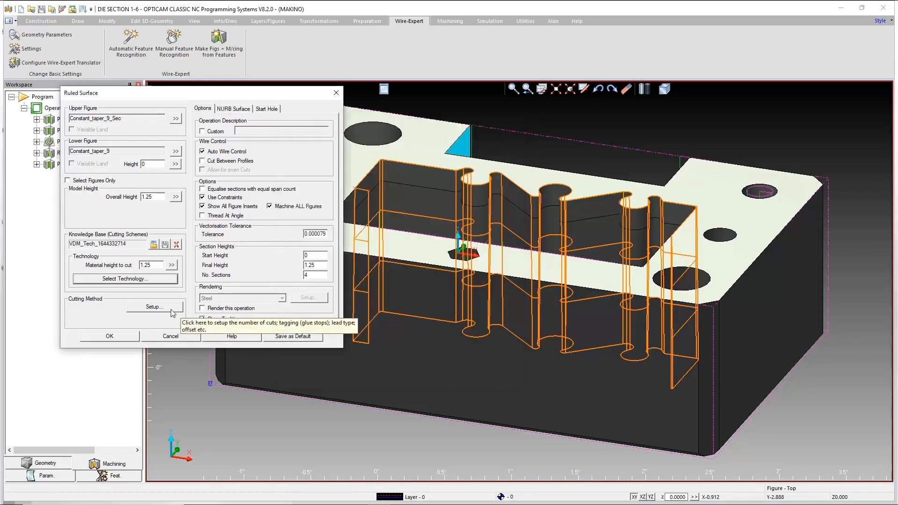
Set the ruled surface's end stop point (tag) to None and replace its tag lead-off distance in the cutting setup
click(180, 308)
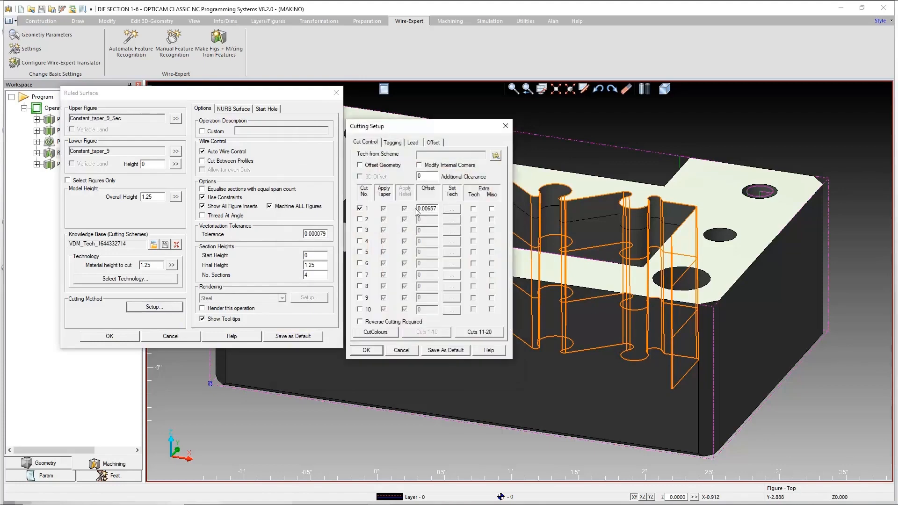
click(392, 143)
double_click(378, 187)
key(BackSpace)
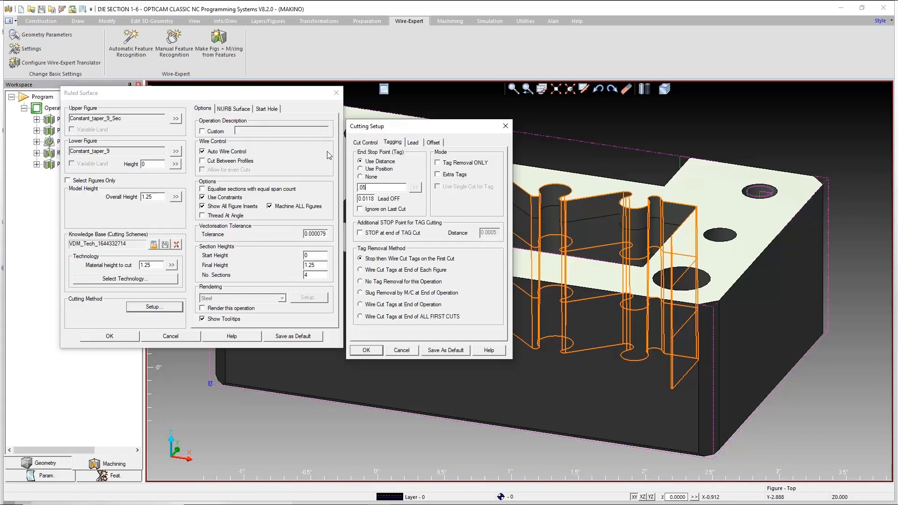
click(360, 177)
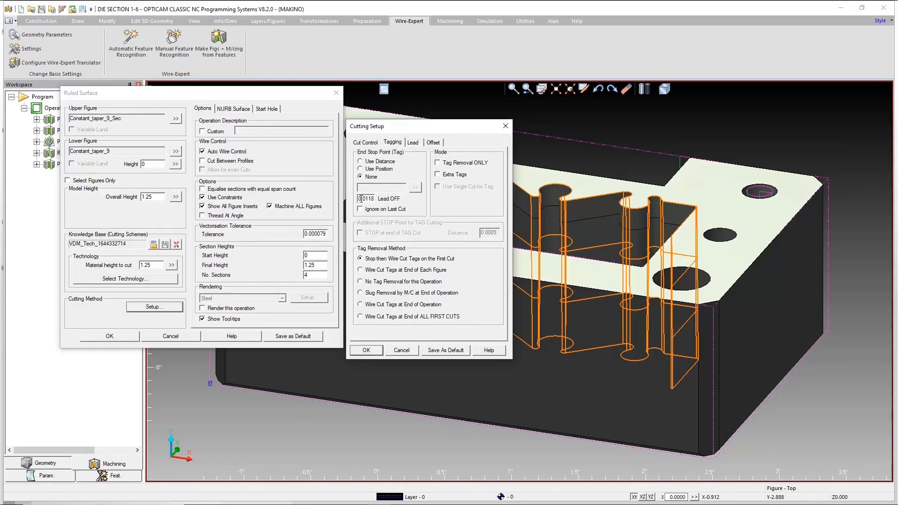
double_click(361, 199)
key(BackSpace)
Review the ruled surface's lead and offset settings, then accept the machining with blank NC comments
click(413, 143)
click(435, 144)
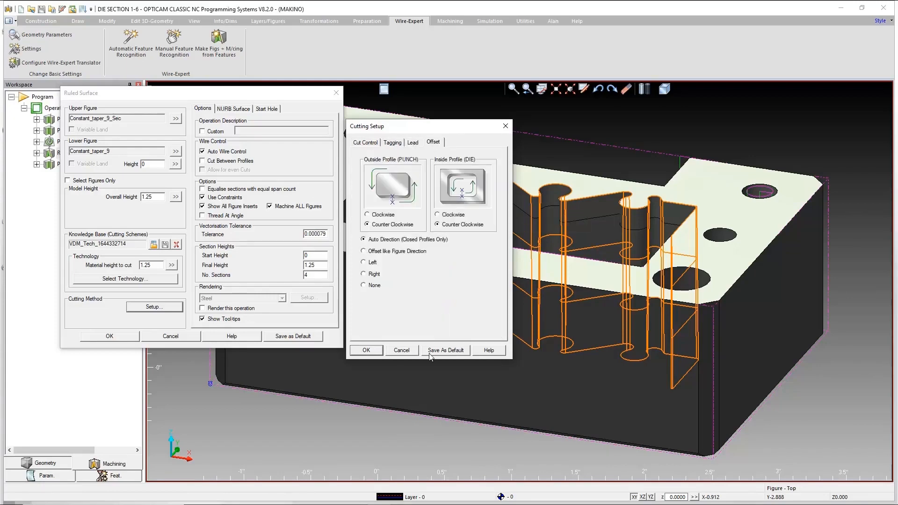
click(368, 352)
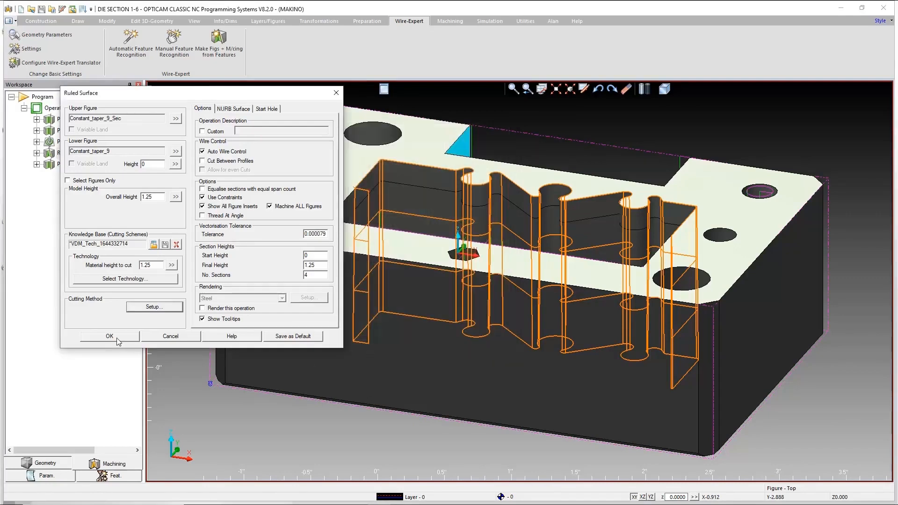
click(118, 340)
click(415, 337)
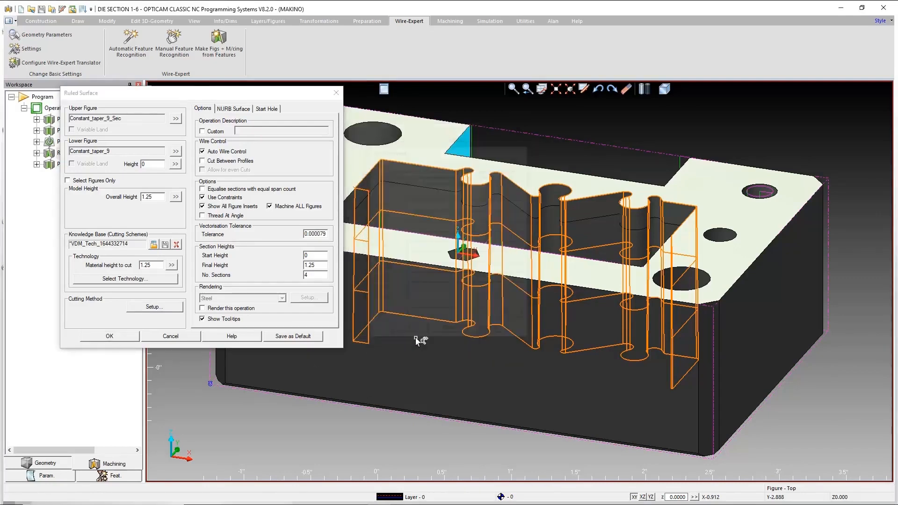
Load the B.A. High Precision Type: D5A, Position: Away technology with the Roughing process for the Extruded_10 profile
drag(542, 345, 375, 375)
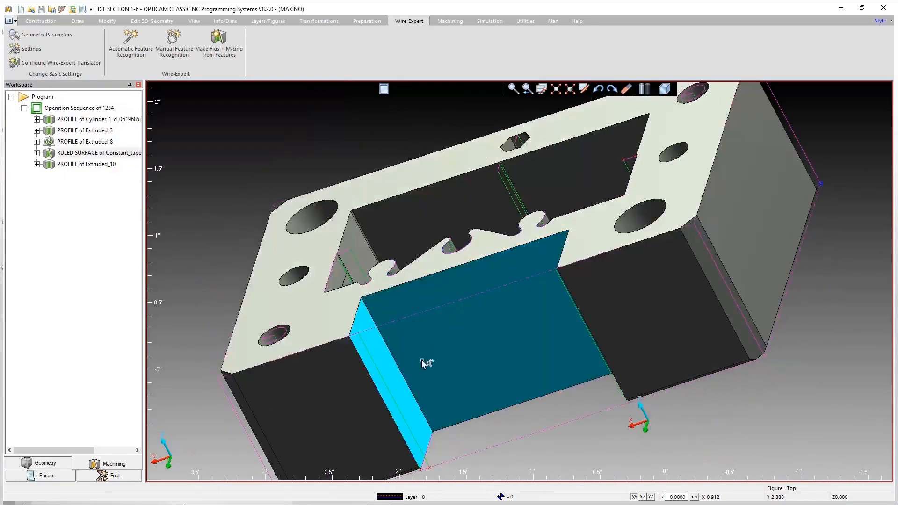
click(99, 166)
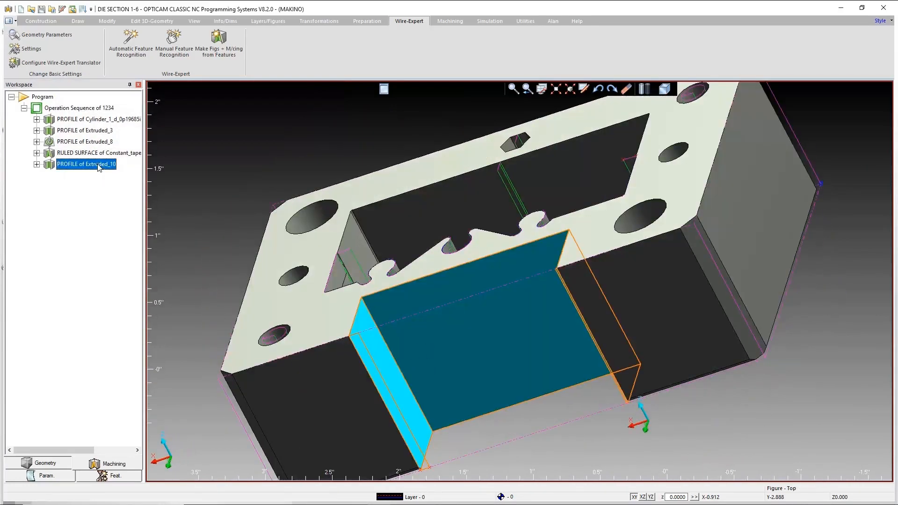
double_click(99, 166)
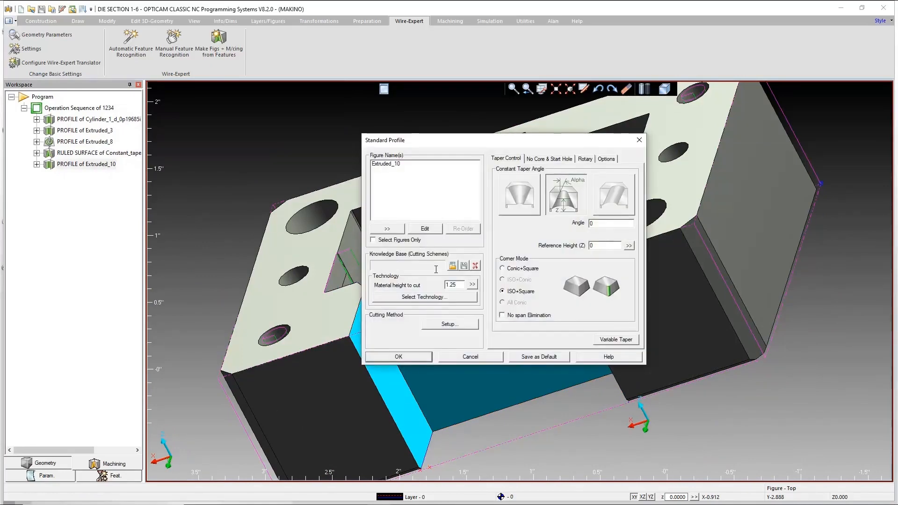
click(441, 298)
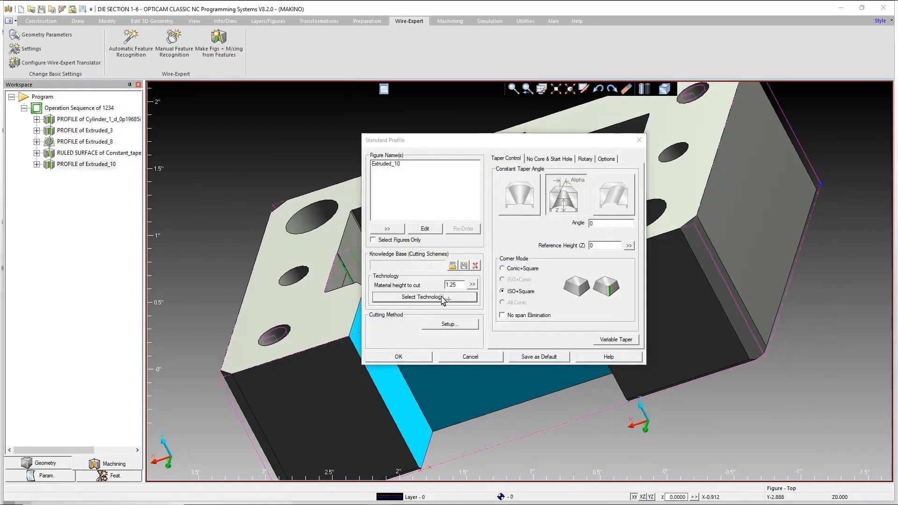
click(452, 201)
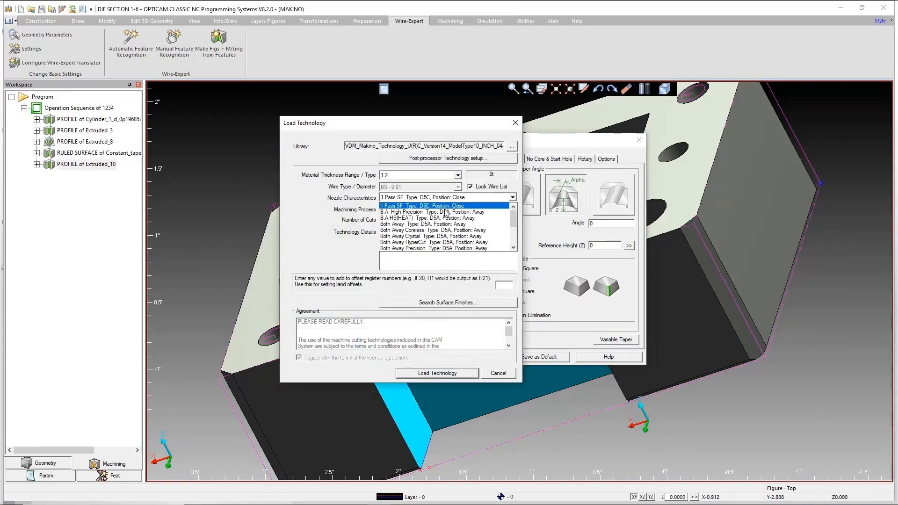
click(446, 215)
click(424, 211)
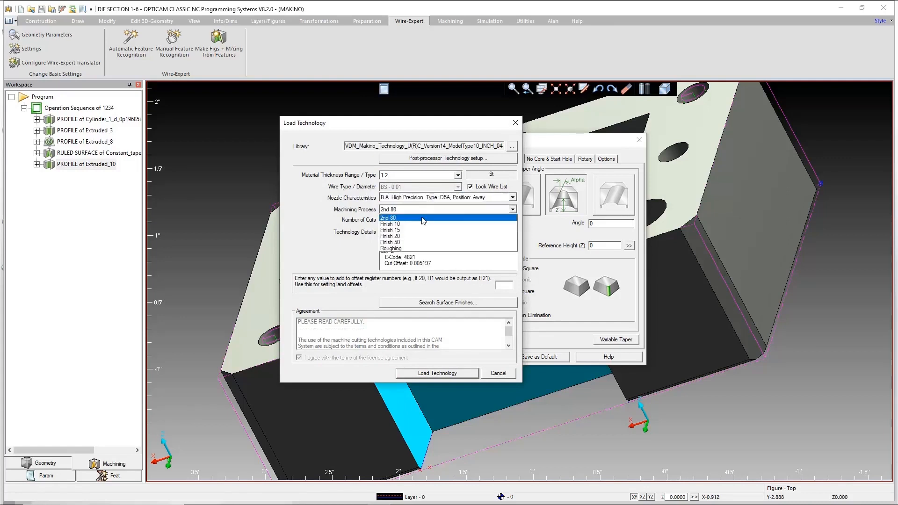
click(403, 251)
click(452, 373)
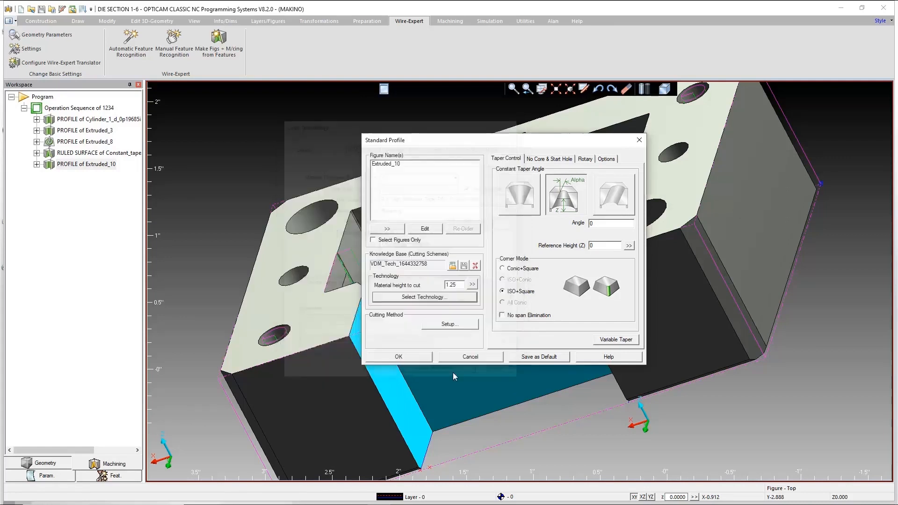
Review the Extruded_10 profile's tagging, lead and offset settings, then accept the machining with blank NC comments
click(454, 324)
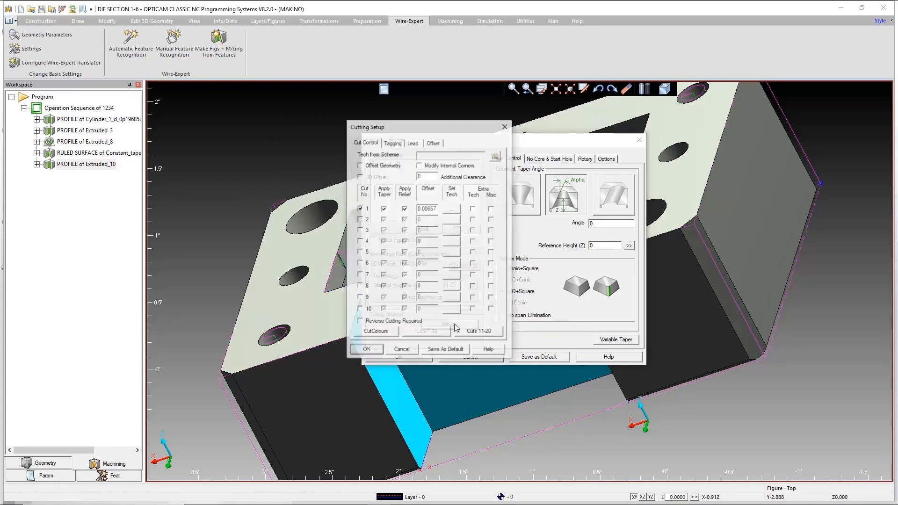
click(392, 142)
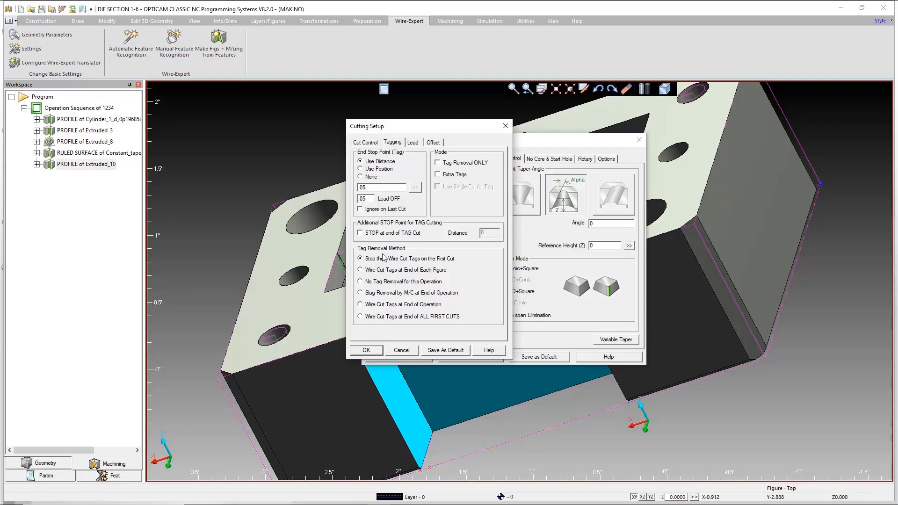
click(414, 143)
click(433, 143)
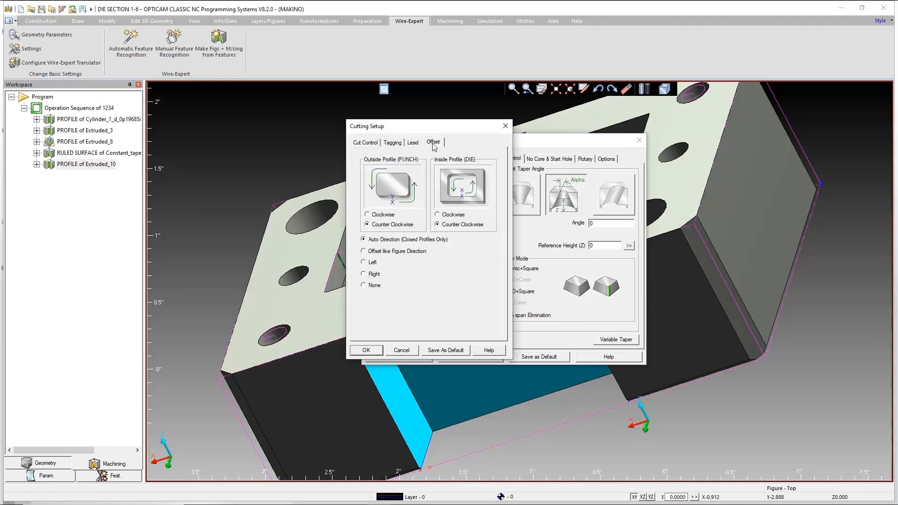
click(377, 351)
click(389, 357)
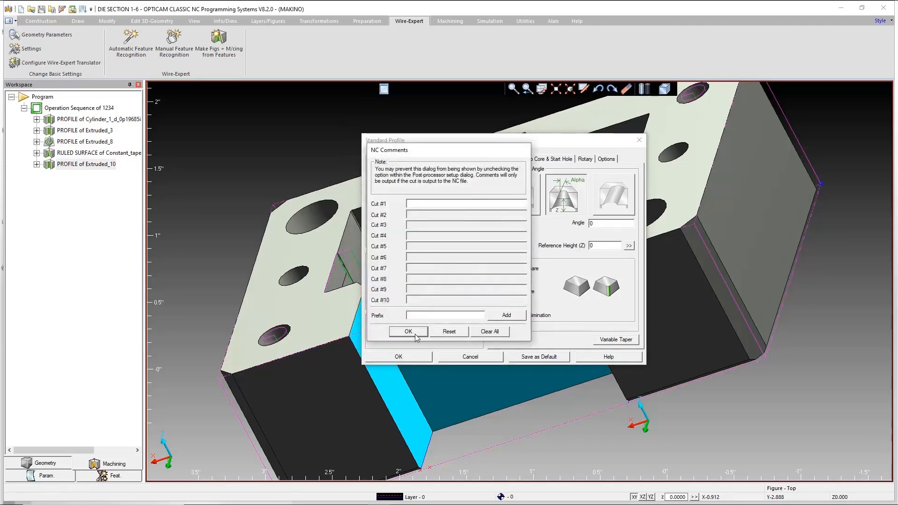
click(416, 332)
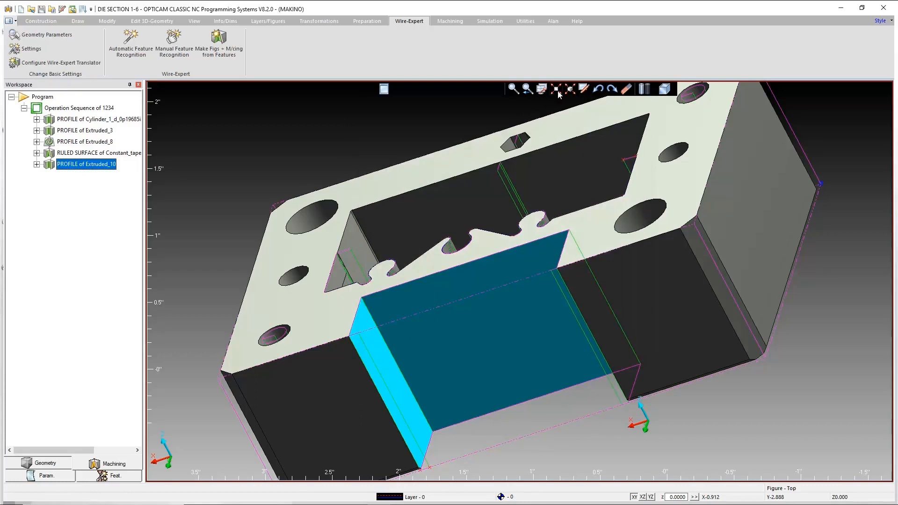
Open the standard simulation of the operation sequence with Advanced Render enabled
click(557, 91)
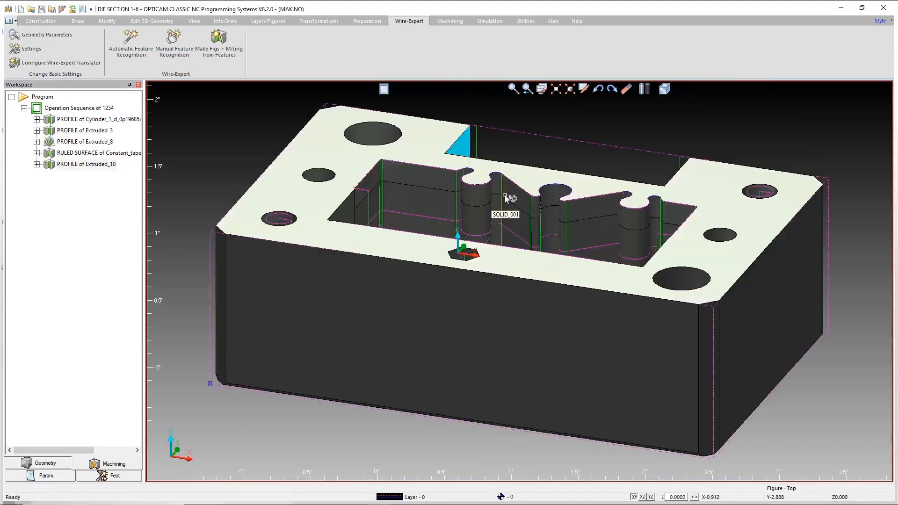
click(665, 89)
click(688, 100)
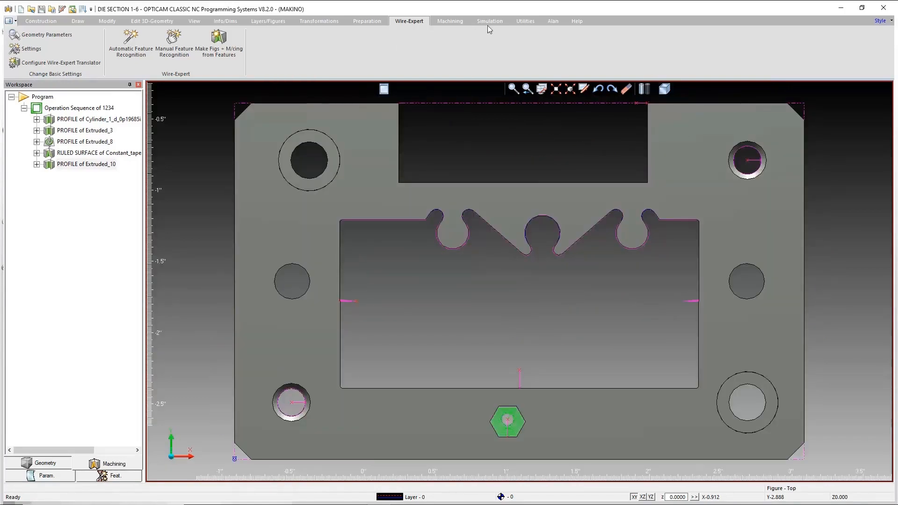
click(490, 21)
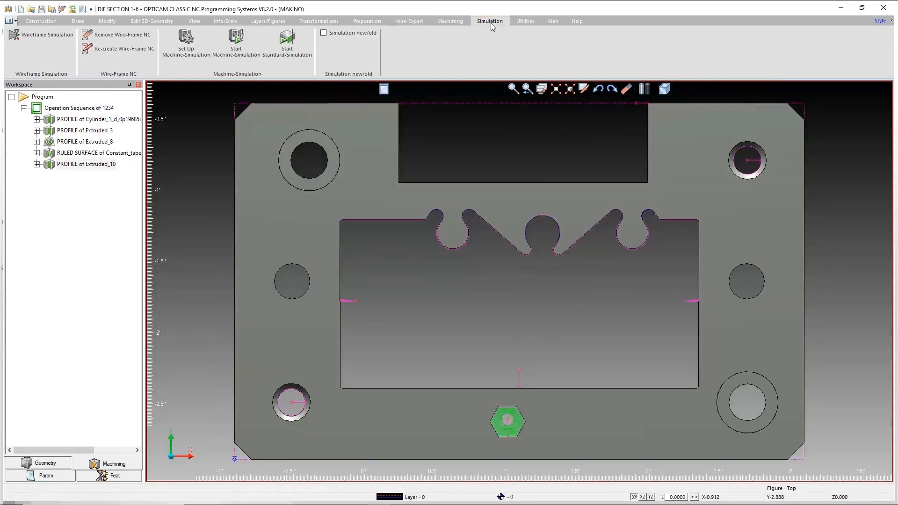
click(288, 49)
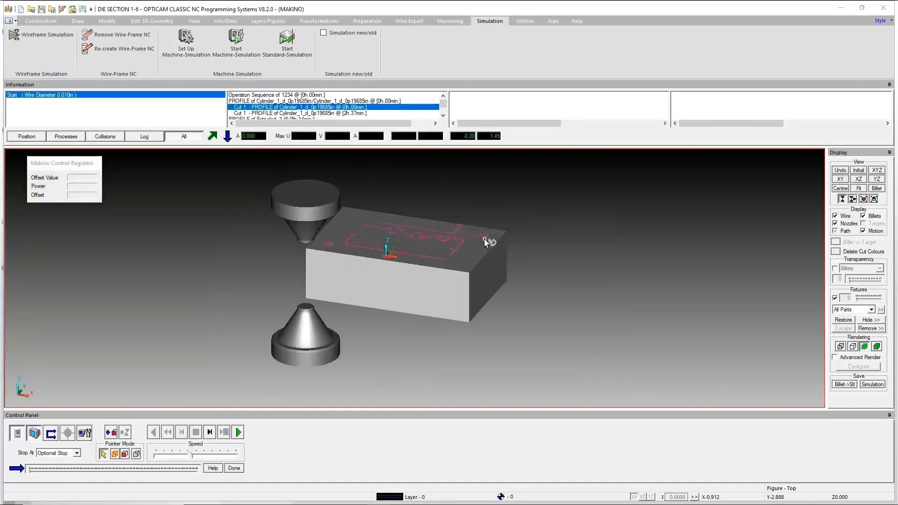
click(840, 188)
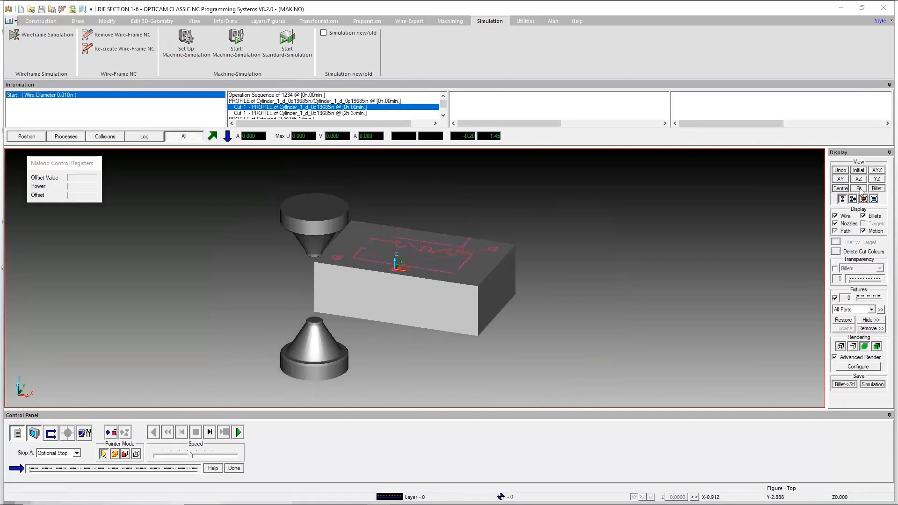
click(859, 188)
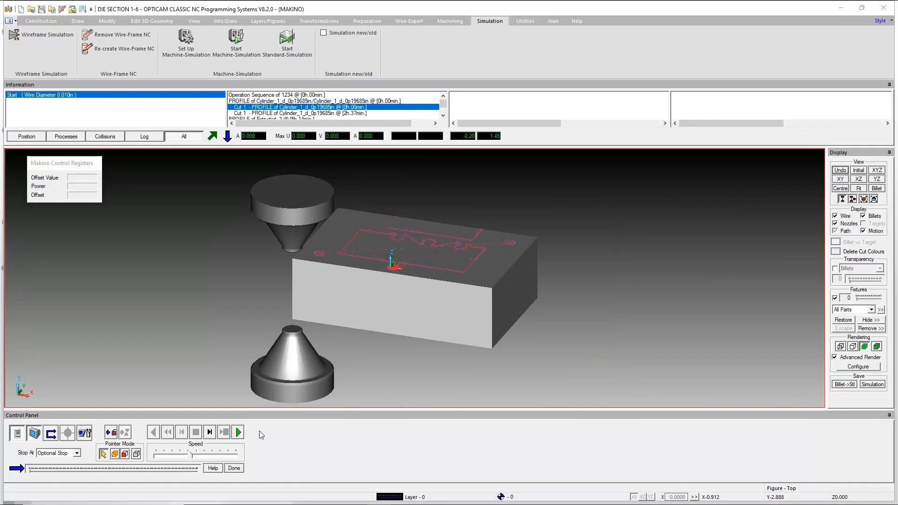
Simulate the cuts of the two small round holes, removing the highlighted slug each time the billet separates
click(239, 432)
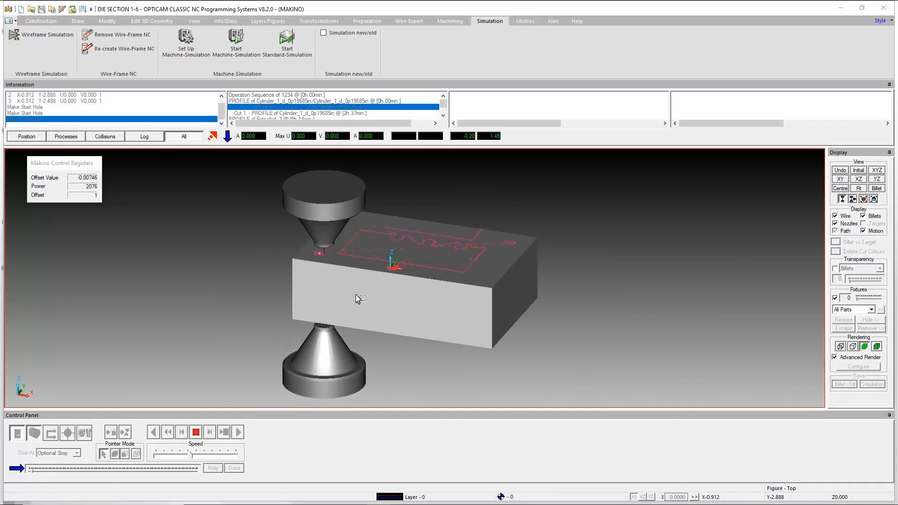
scroll(369, 286, up, 3)
scroll(368, 287, up, 5)
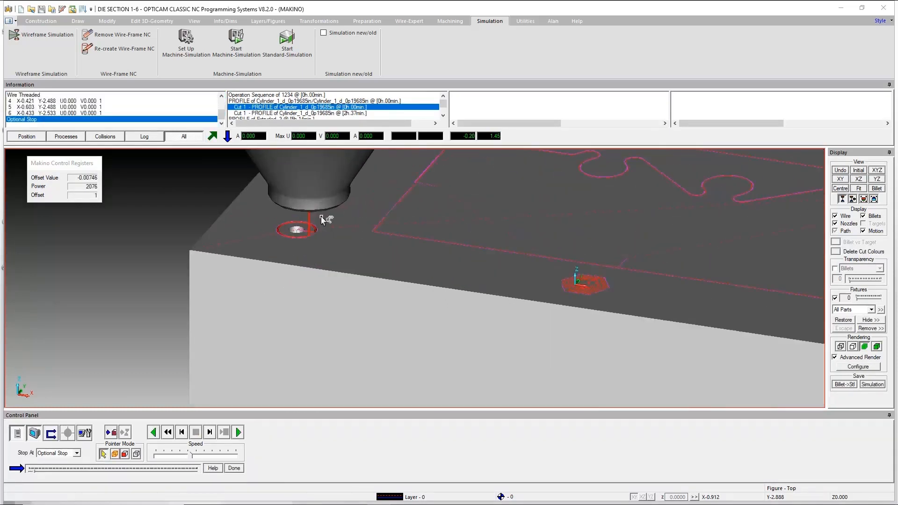
click(238, 432)
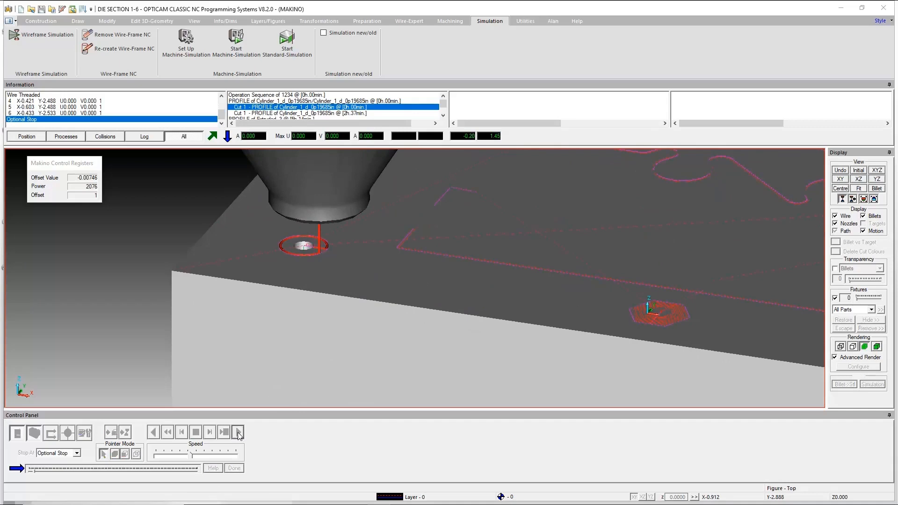
click(580, 182)
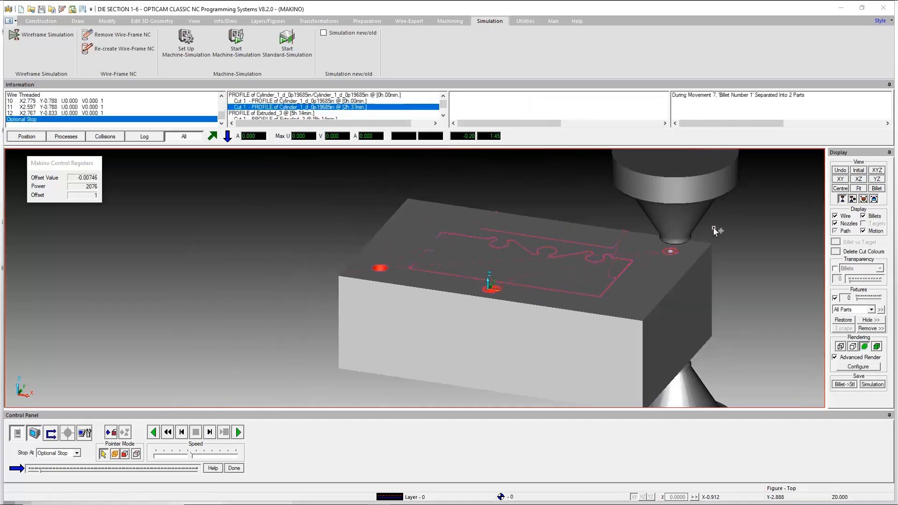
click(238, 432)
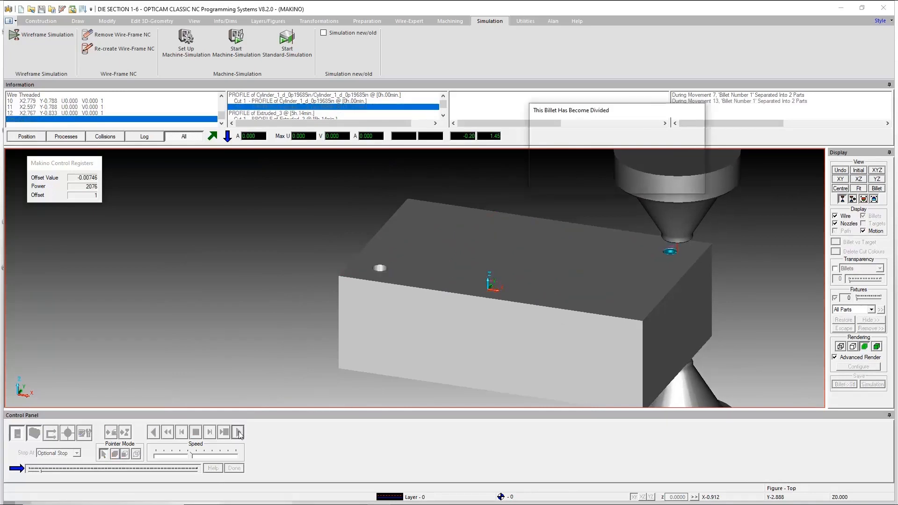
click(583, 186)
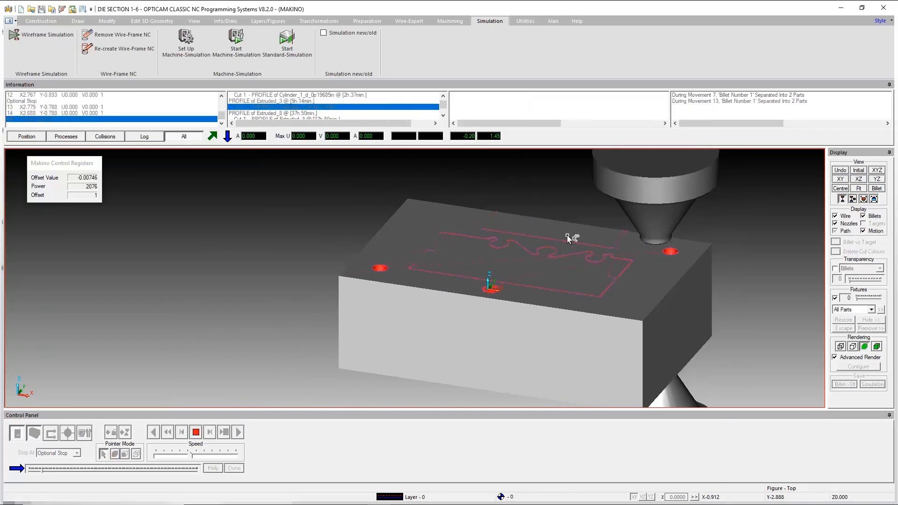
Simulate the large opening's Extruded_3 cut, remove its highlighted slug, and increase the simulation speed for the remaining cuts
scroll(579, 238, up, 3)
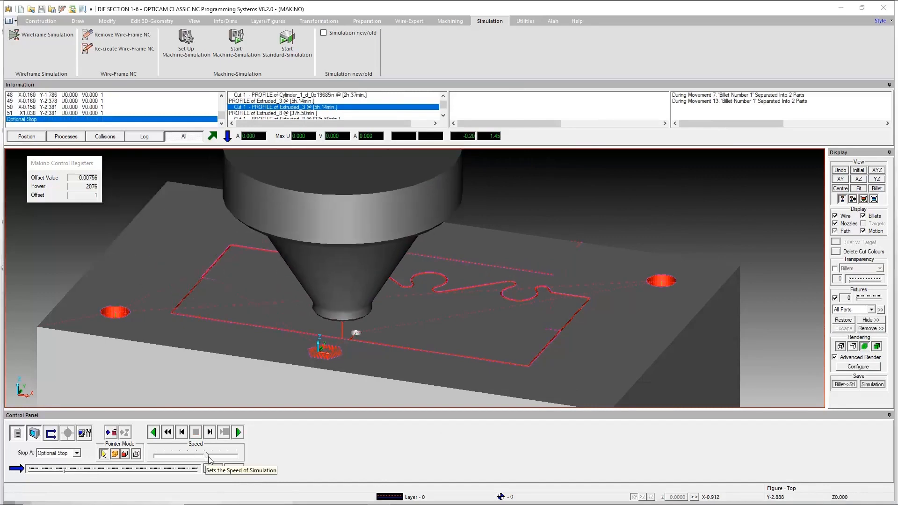
click(239, 433)
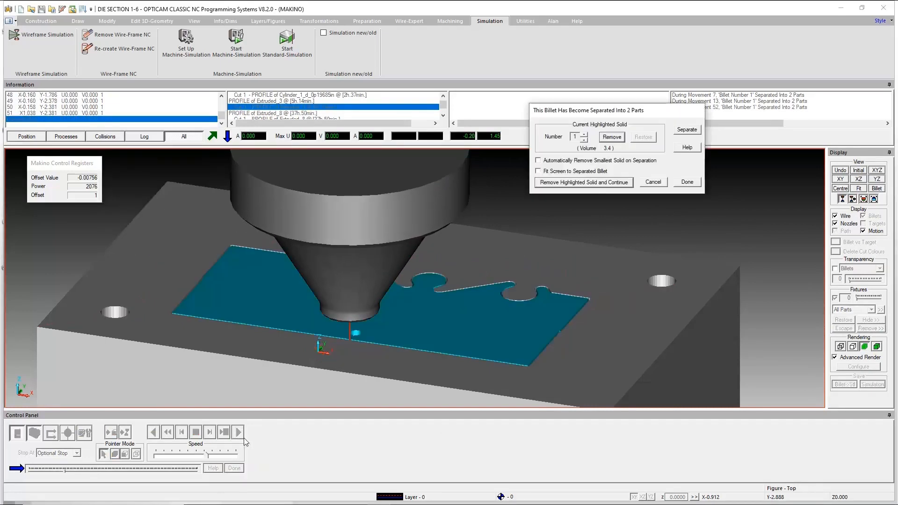
click(584, 182)
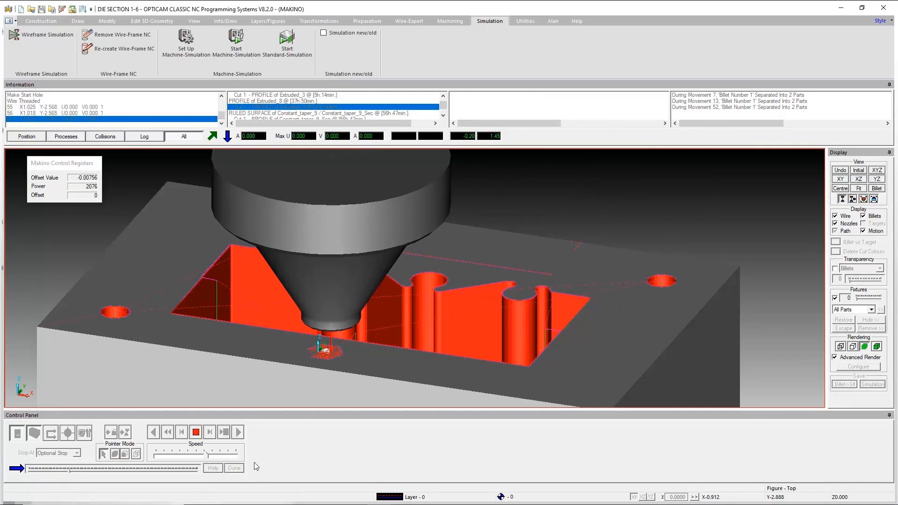
click(223, 454)
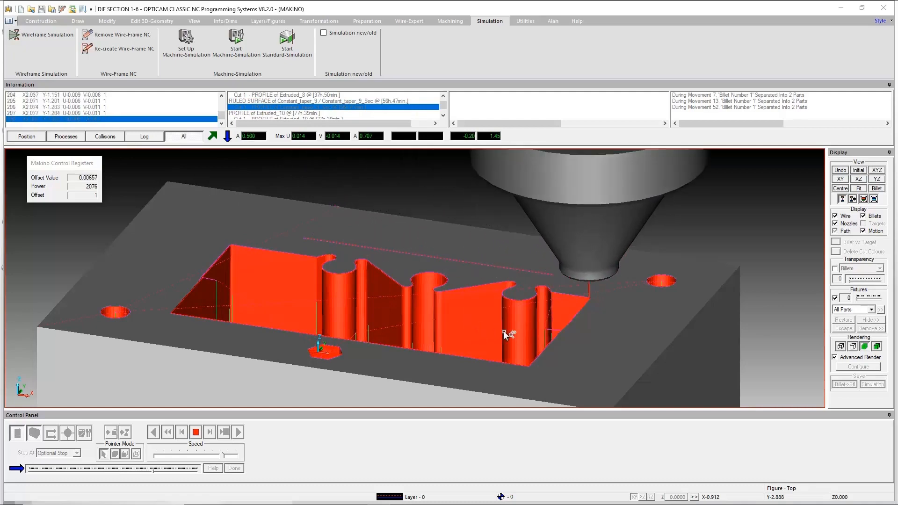
Remove the highlighted solids separated in the remaining cuts, run the simulation to its end, and close it
click(627, 187)
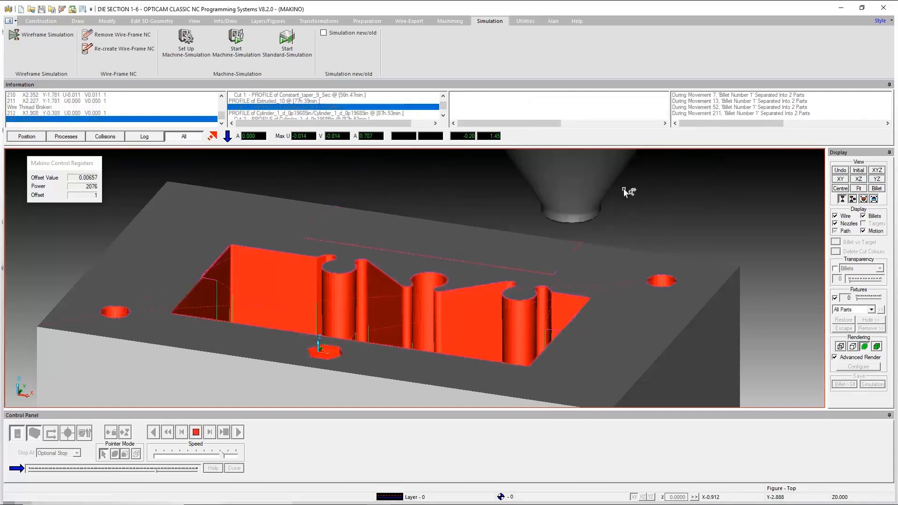
click(239, 433)
click(566, 183)
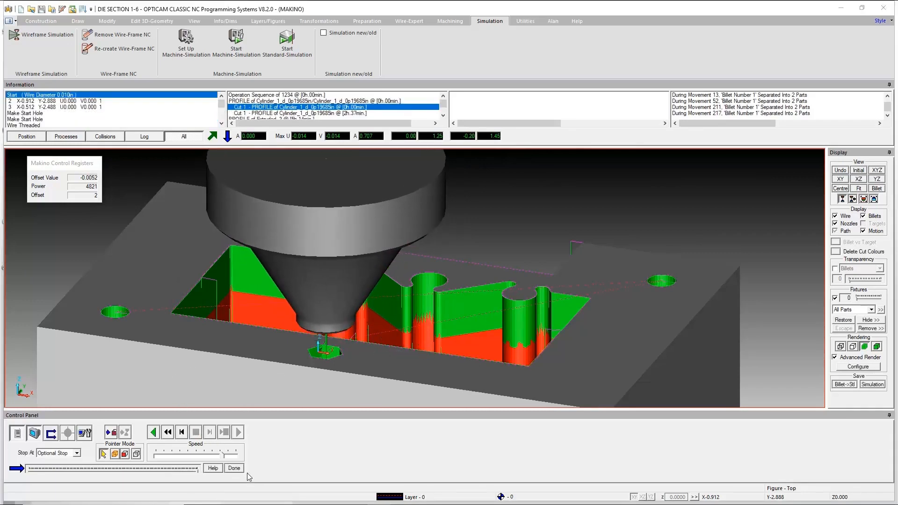
click(233, 469)
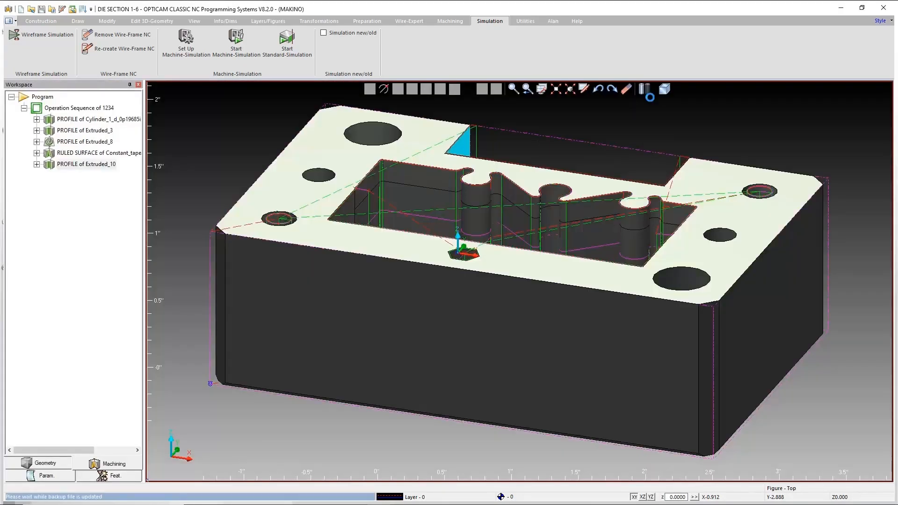
Inspect the offset wire paths at a corner of the large opening from above
click(664, 89)
click(722, 104)
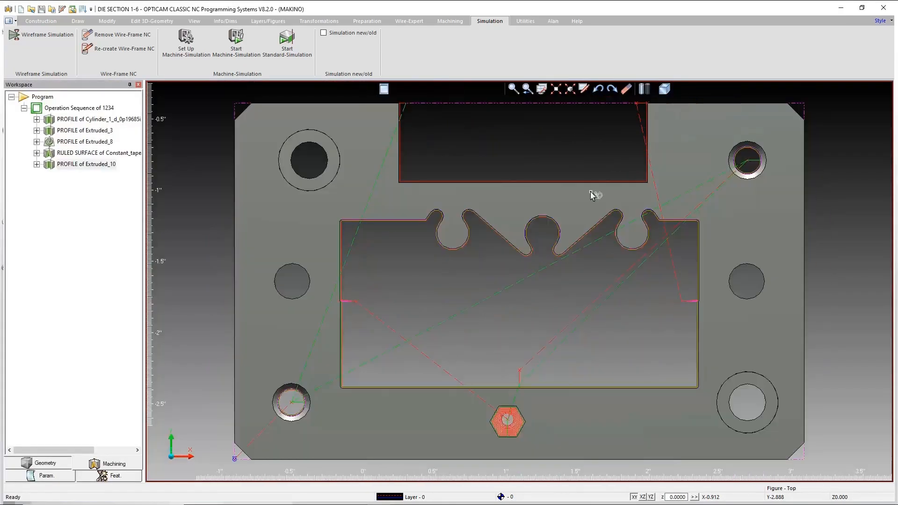
scroll(401, 234, up, 12)
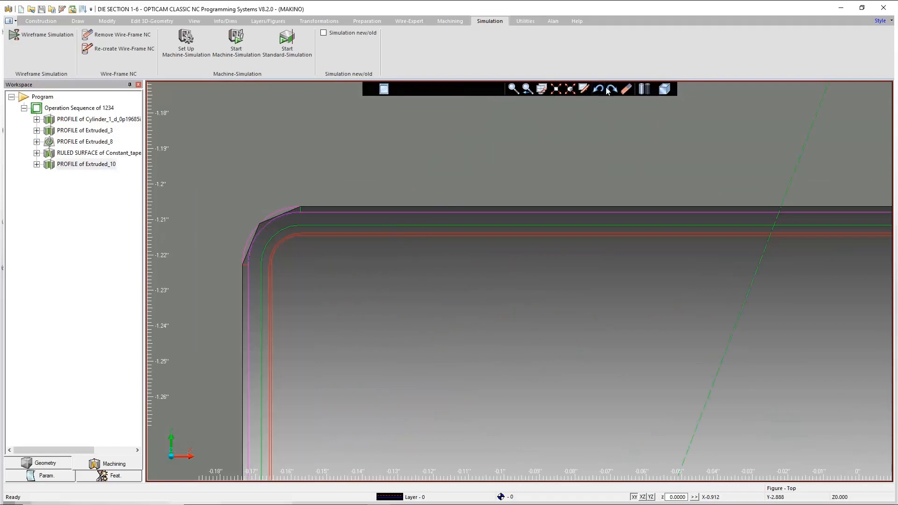
Post-process the operation sequence to the NC file 1234.iso and open the generated code for viewing
click(557, 90)
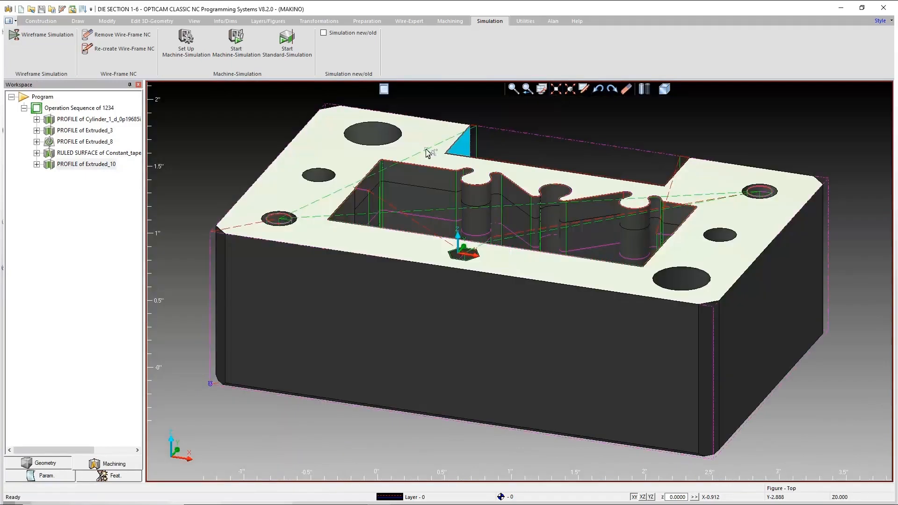
click(82, 11)
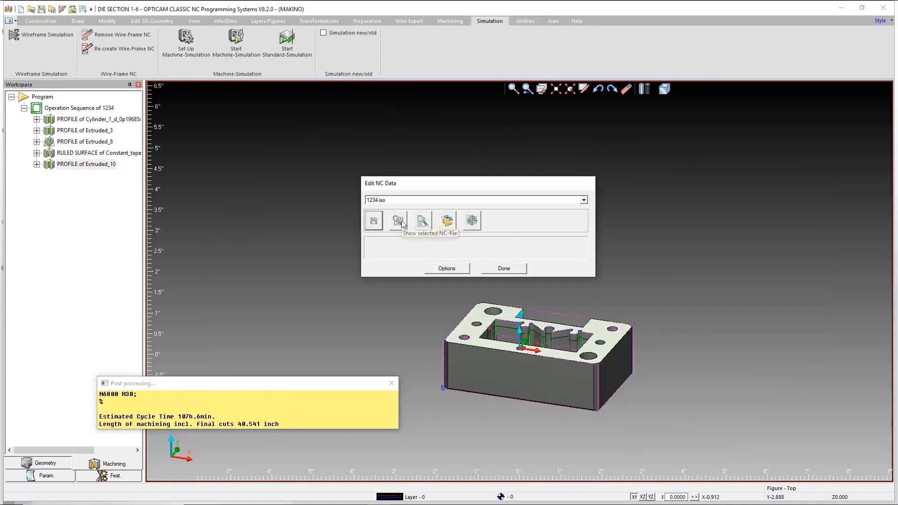
click(422, 221)
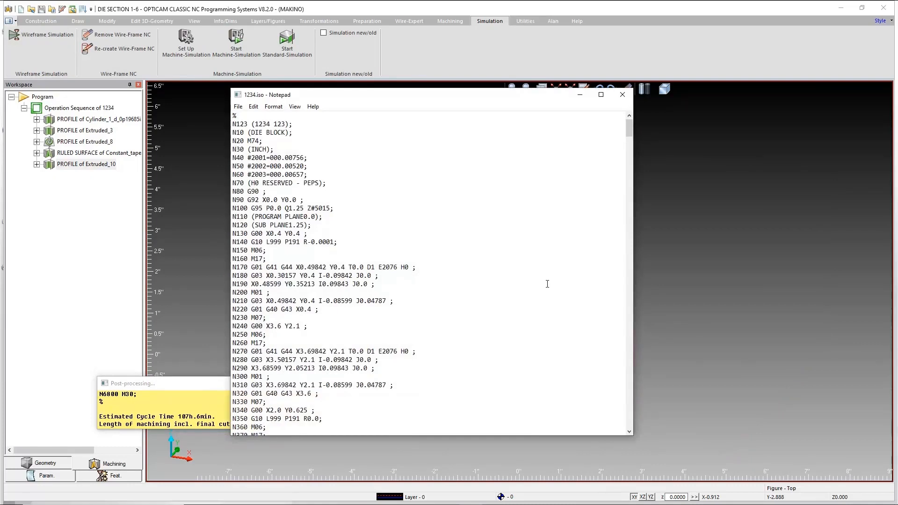